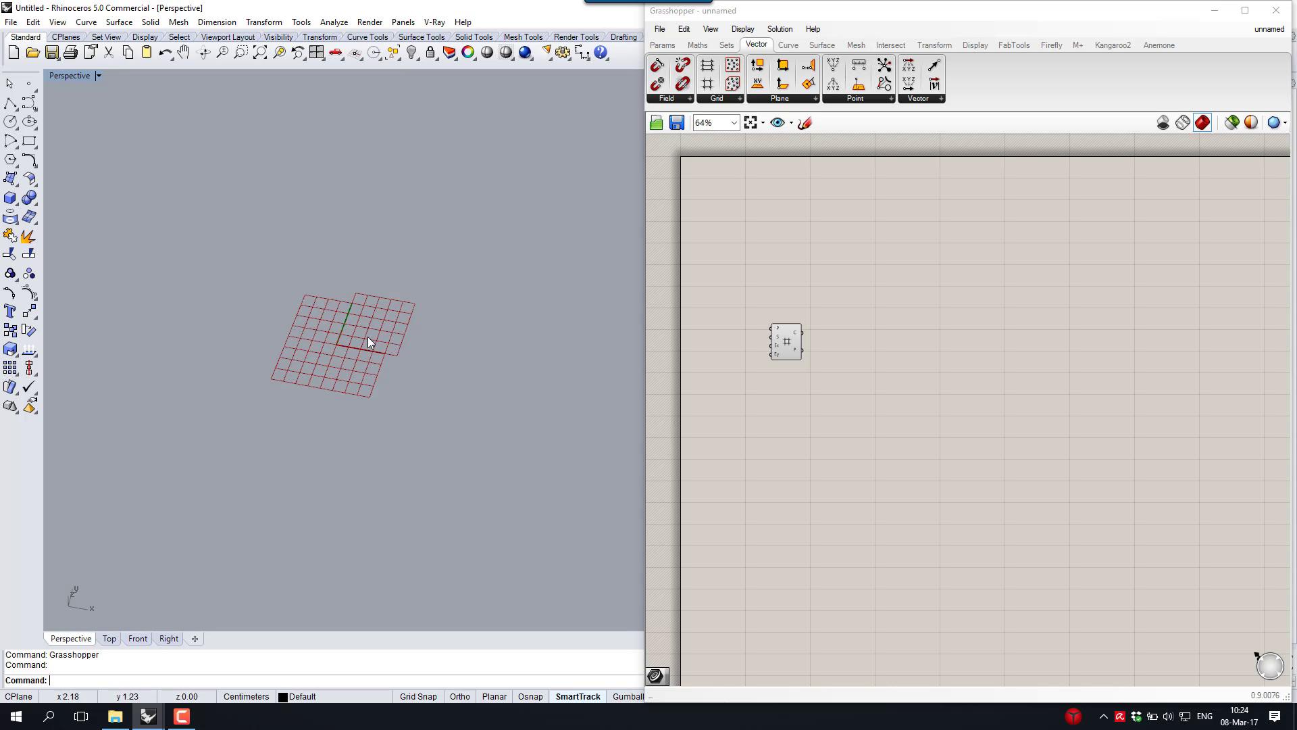
Add a Curve parameter and feed it from the cells output of the square grid
double_click(817, 358)
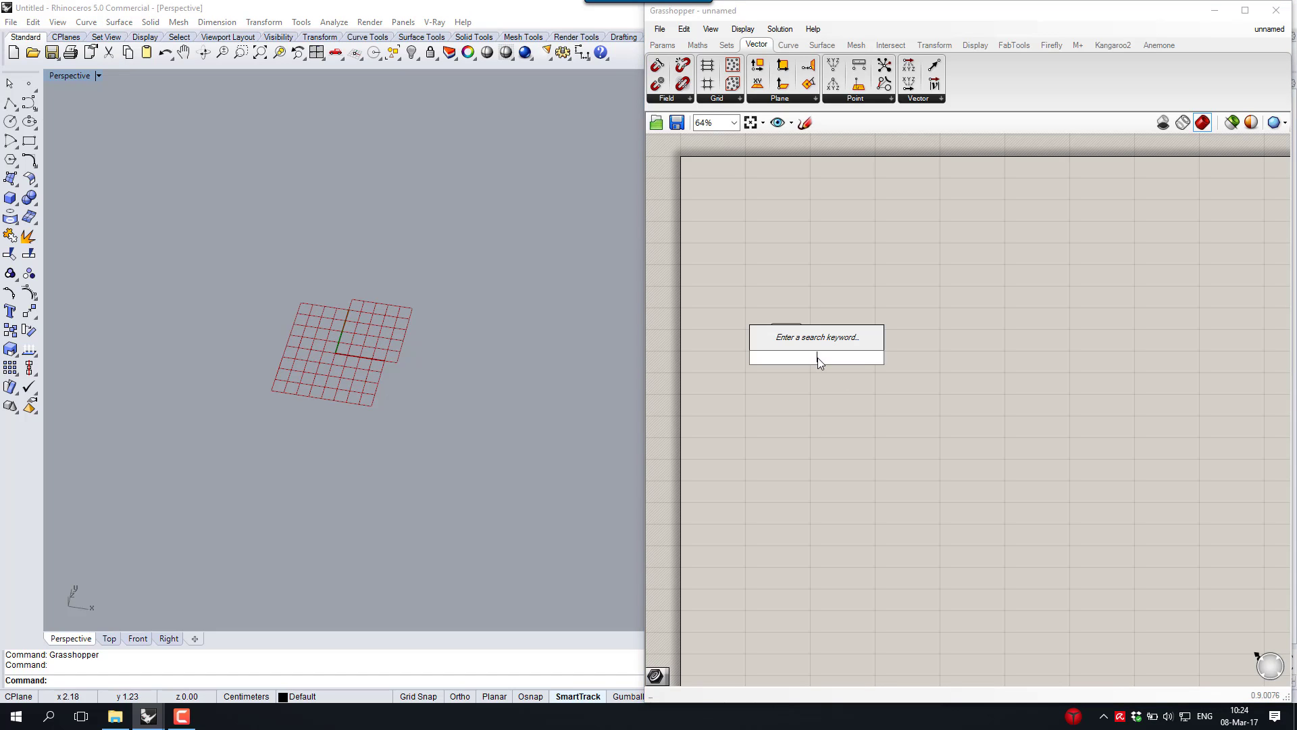
text(crv)
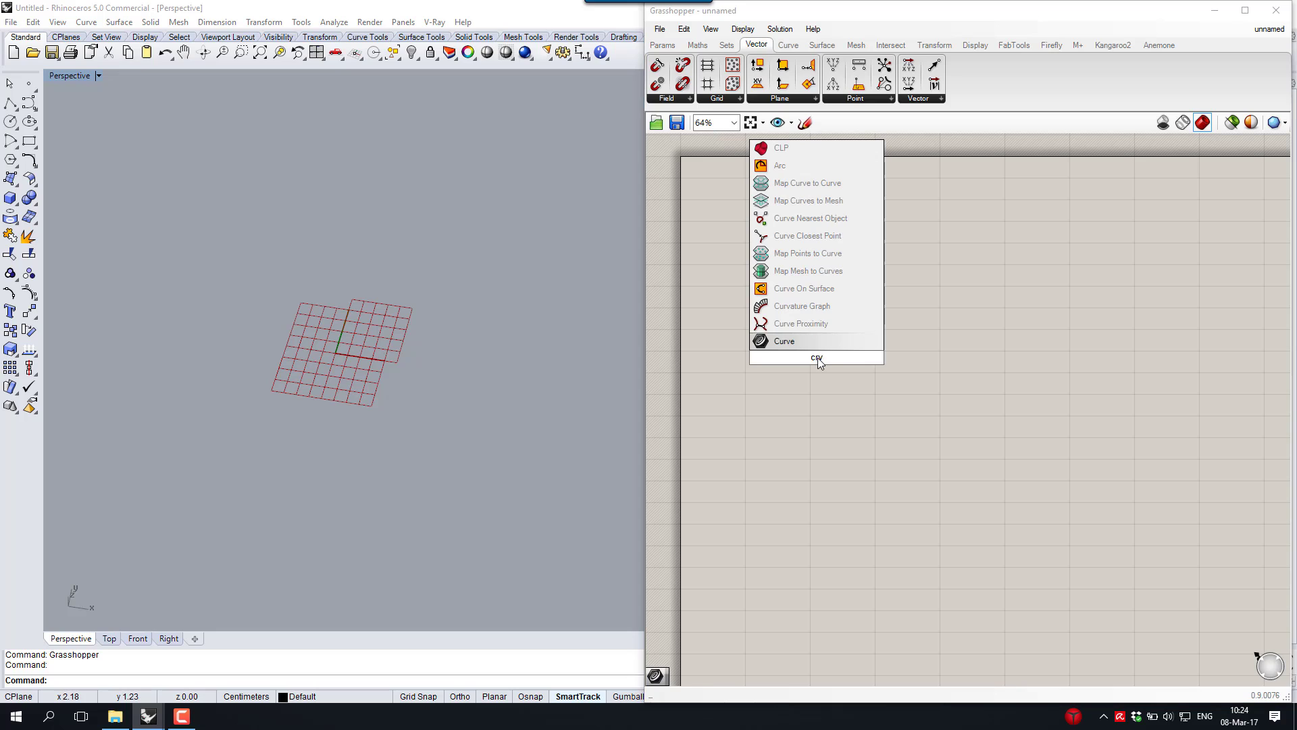
click(800, 342)
scroll(800, 346, up, 2)
drag(825, 365, 845, 325)
Turn off the preview of the square grid component
click(772, 319)
right_click(757, 264)
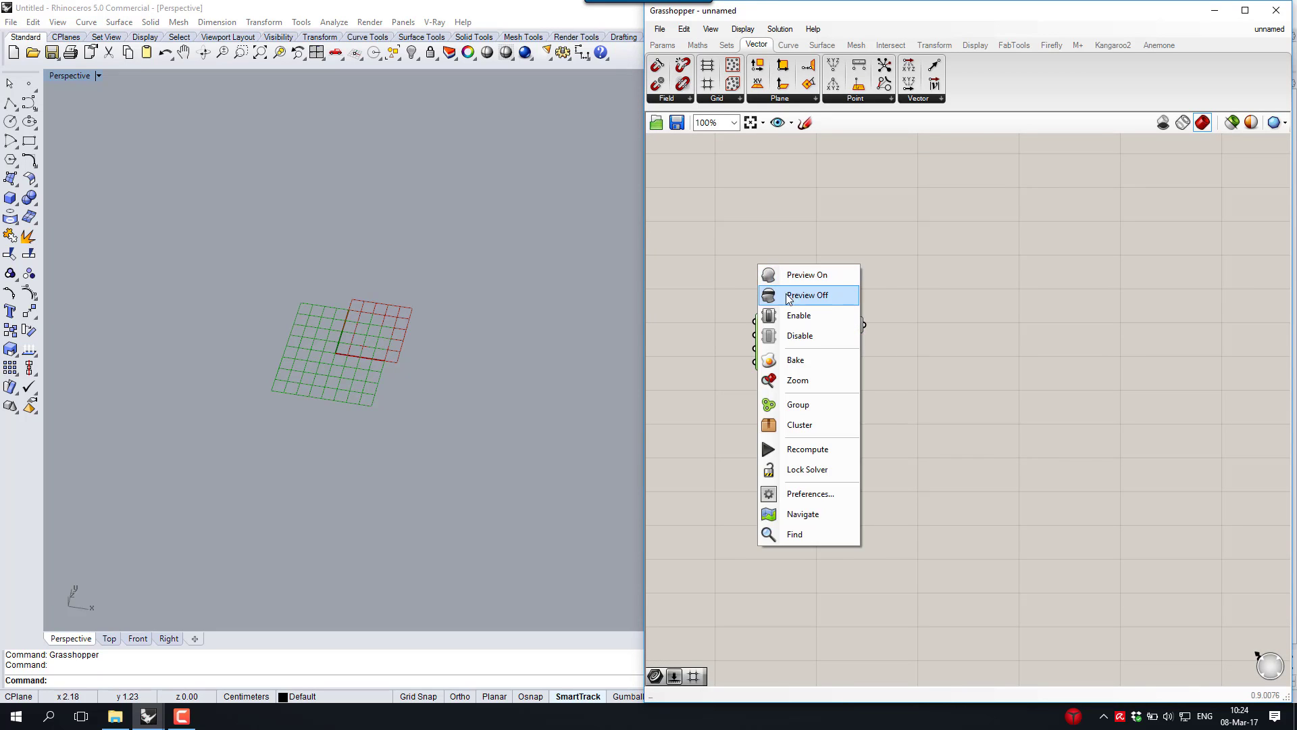
click(801, 292)
Create a 0–10 integer slider set to 5 for the grid's size, and a second slider at 5 for both the X and Y extents
double_click(700, 278)
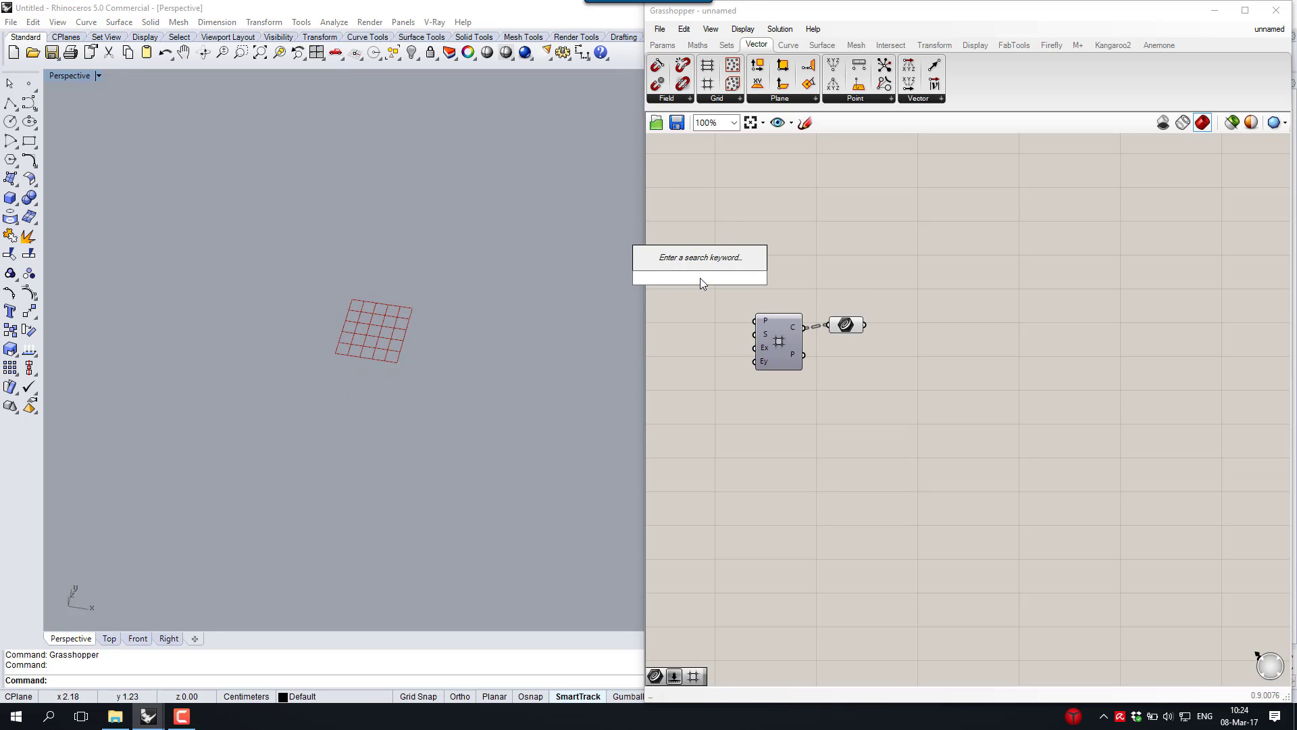
text(10)
key(Return)
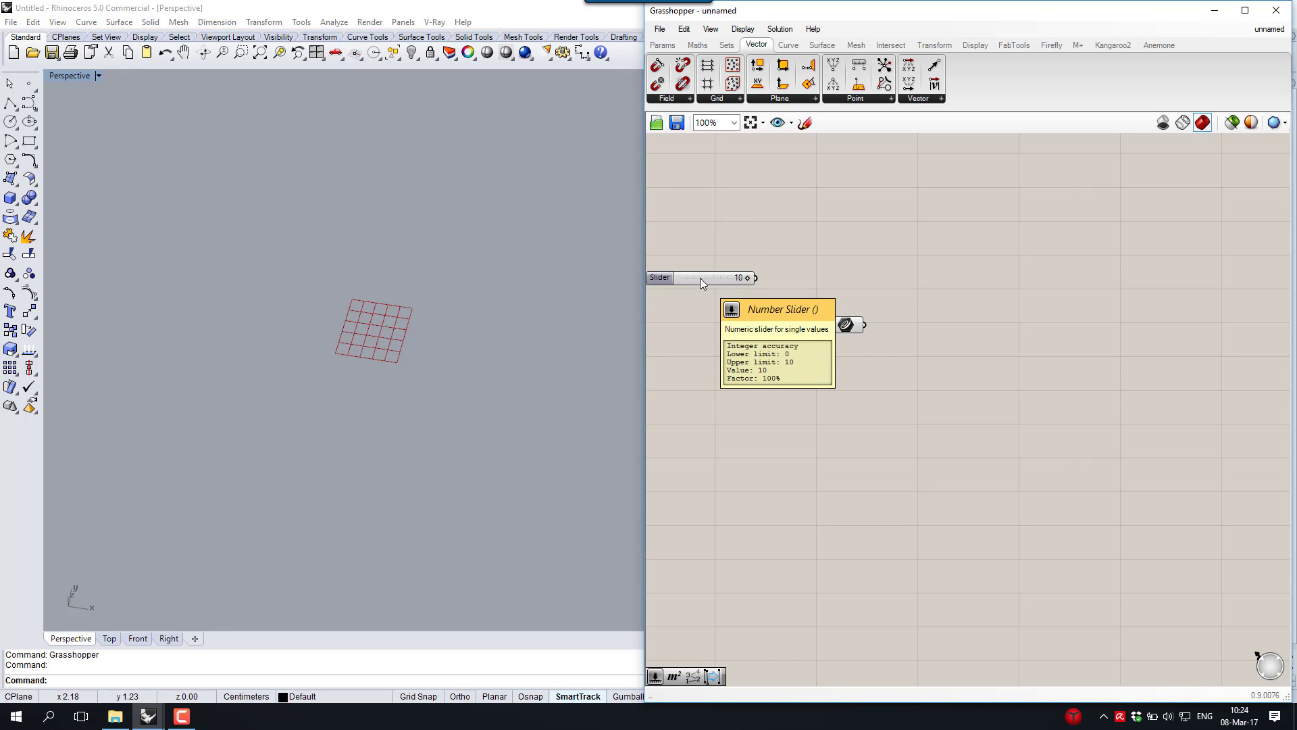
right_drag(731, 277, 829, 262)
mouse_move(858, 266)
mouse_down()
mouse_move(831, 284)
mouse_move(852, 319)
mouse_up()
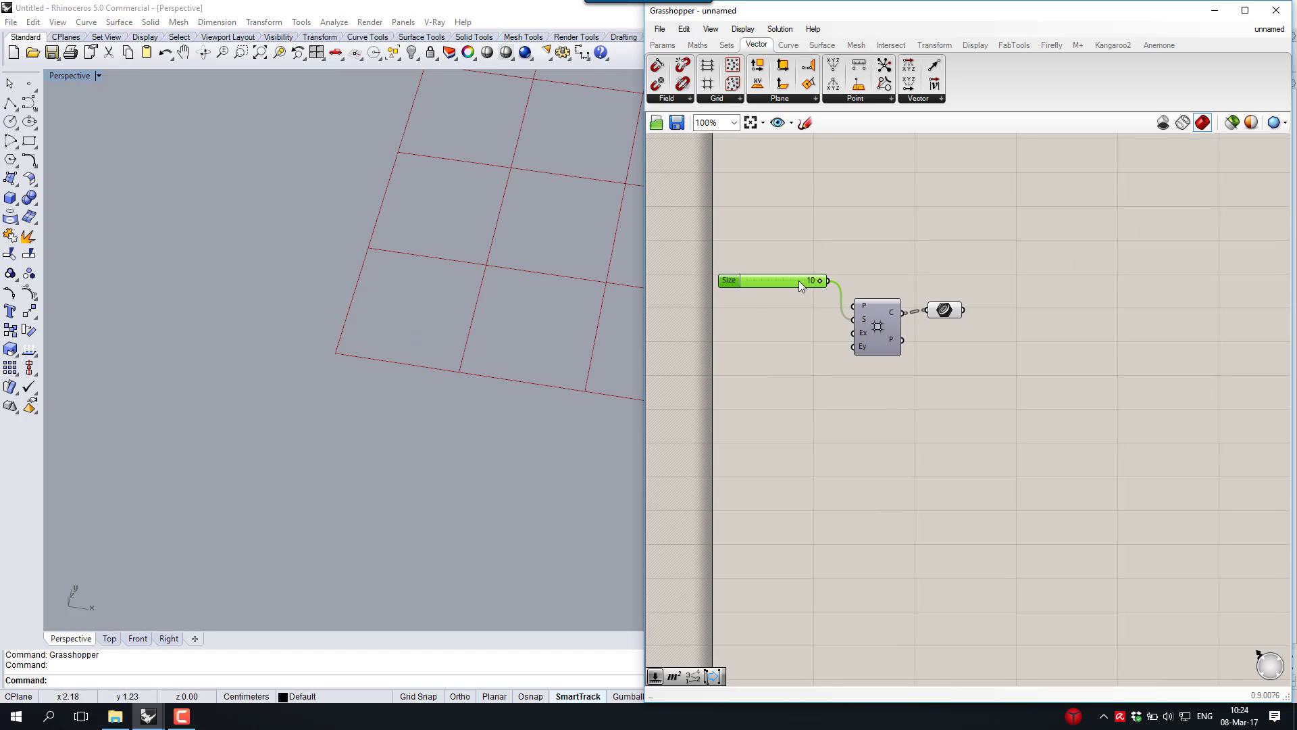
drag(799, 281, 767, 350)
drag(844, 333, 792, 341)
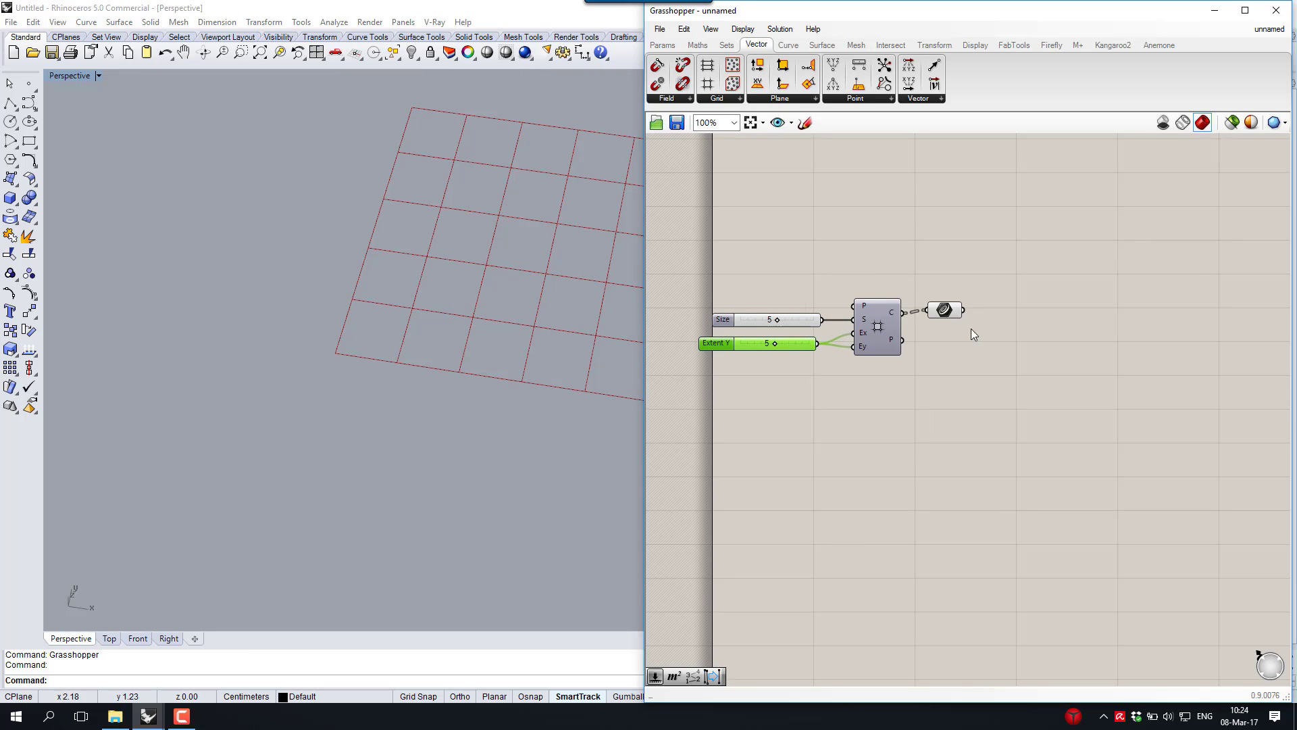
Add a List Length component and feed it from the Curve parameter
right_drag(970, 329, 841, 343)
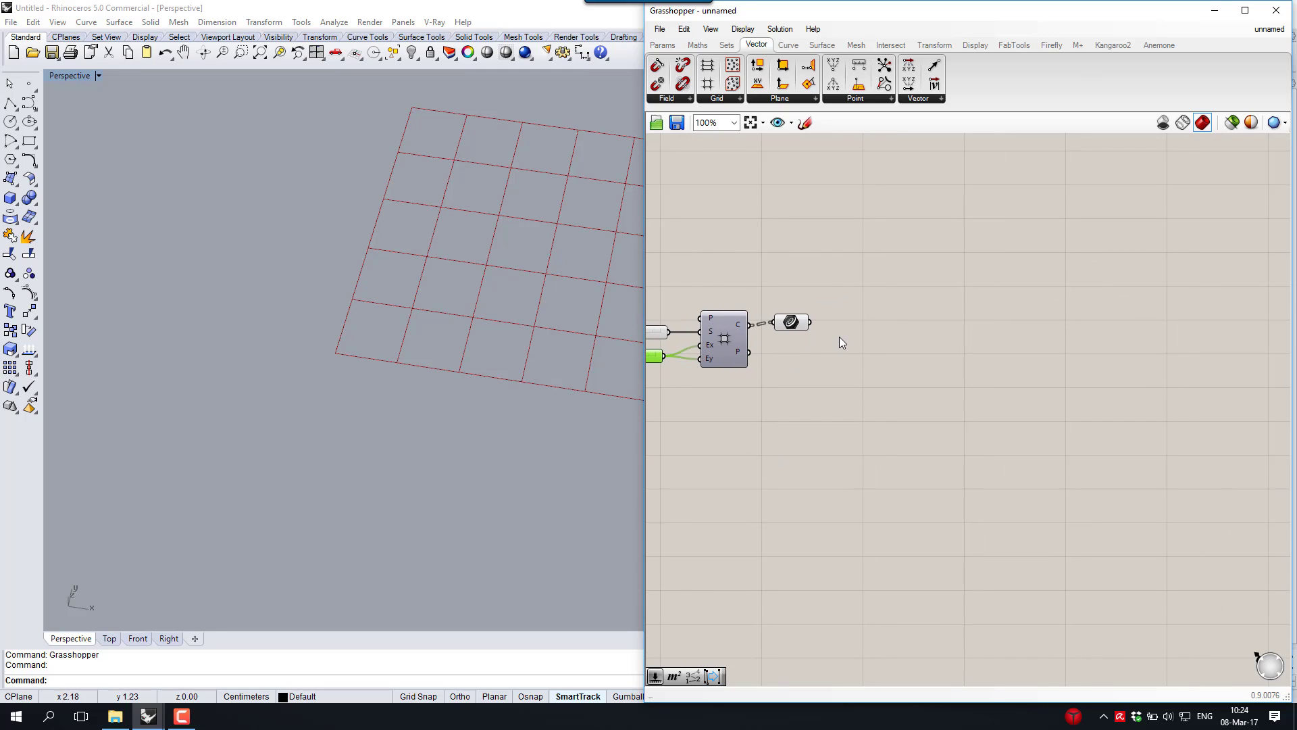
drag(791, 320, 811, 318)
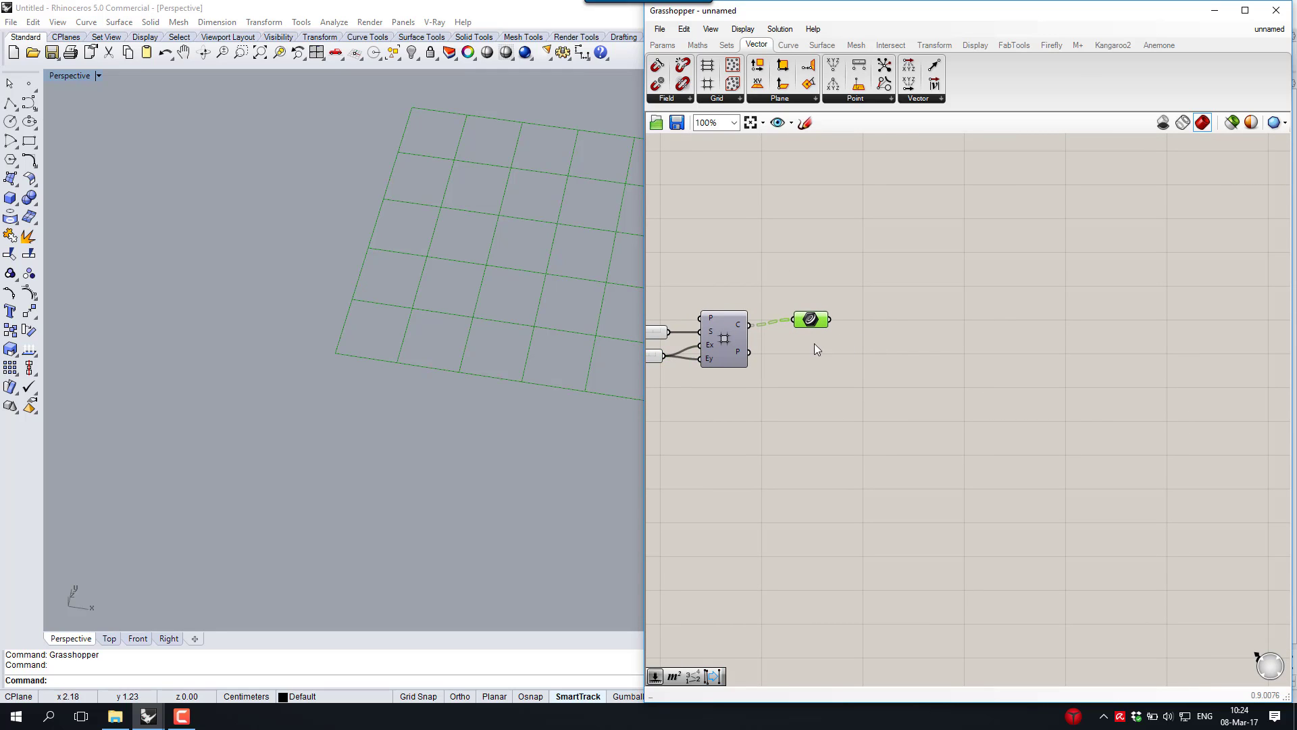
double_click(841, 346)
text(l)
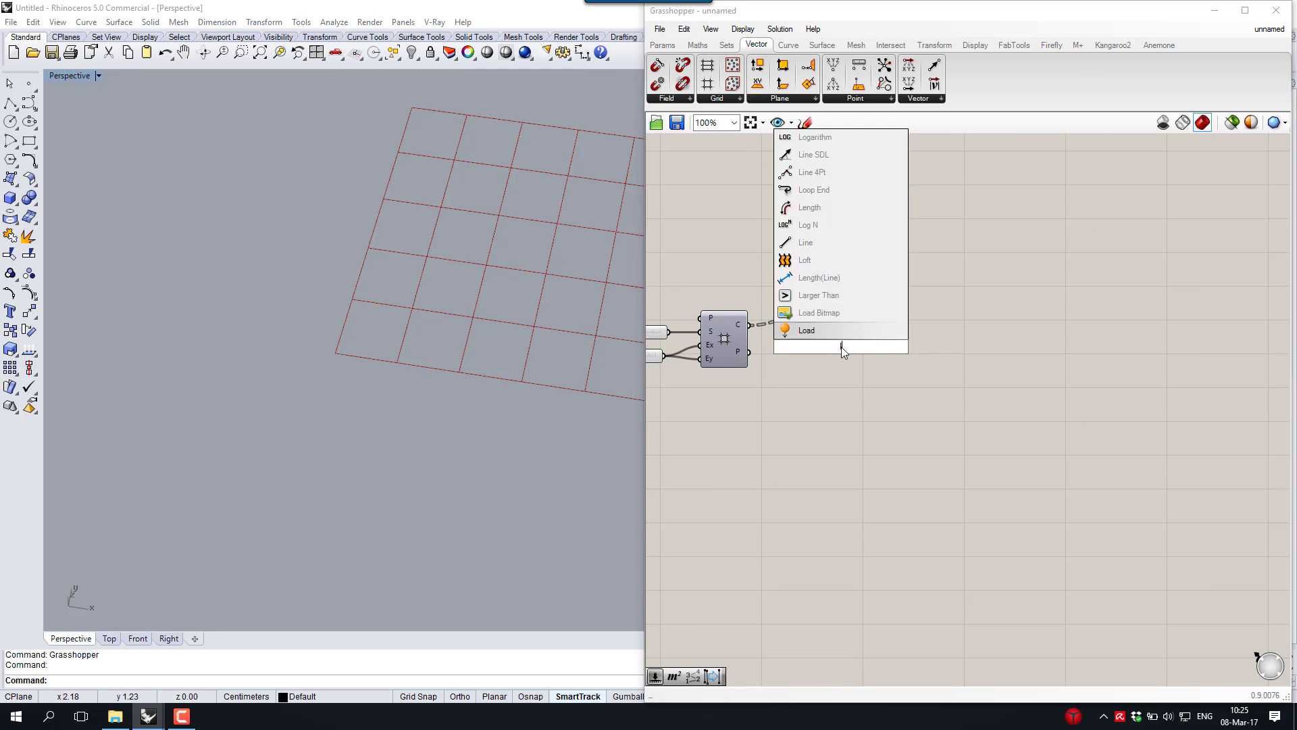
text(ent)
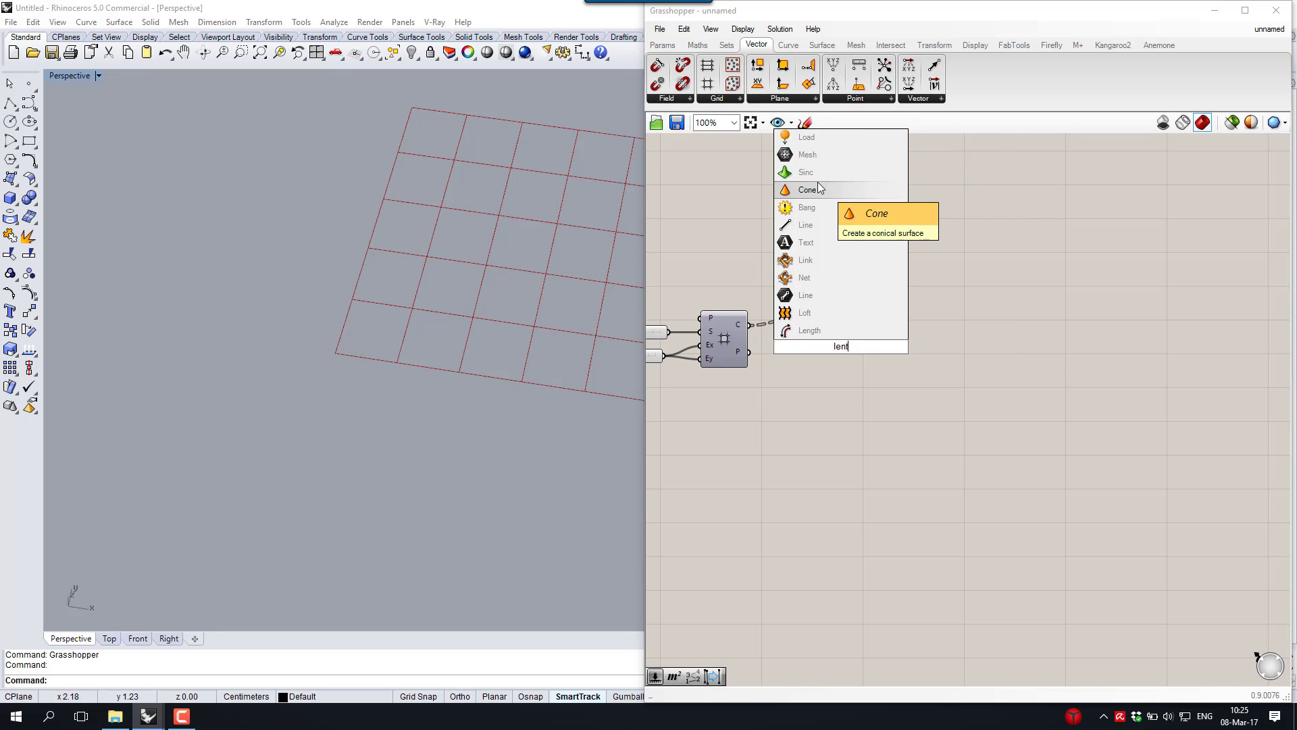
key(BackSpace)
text(gt)
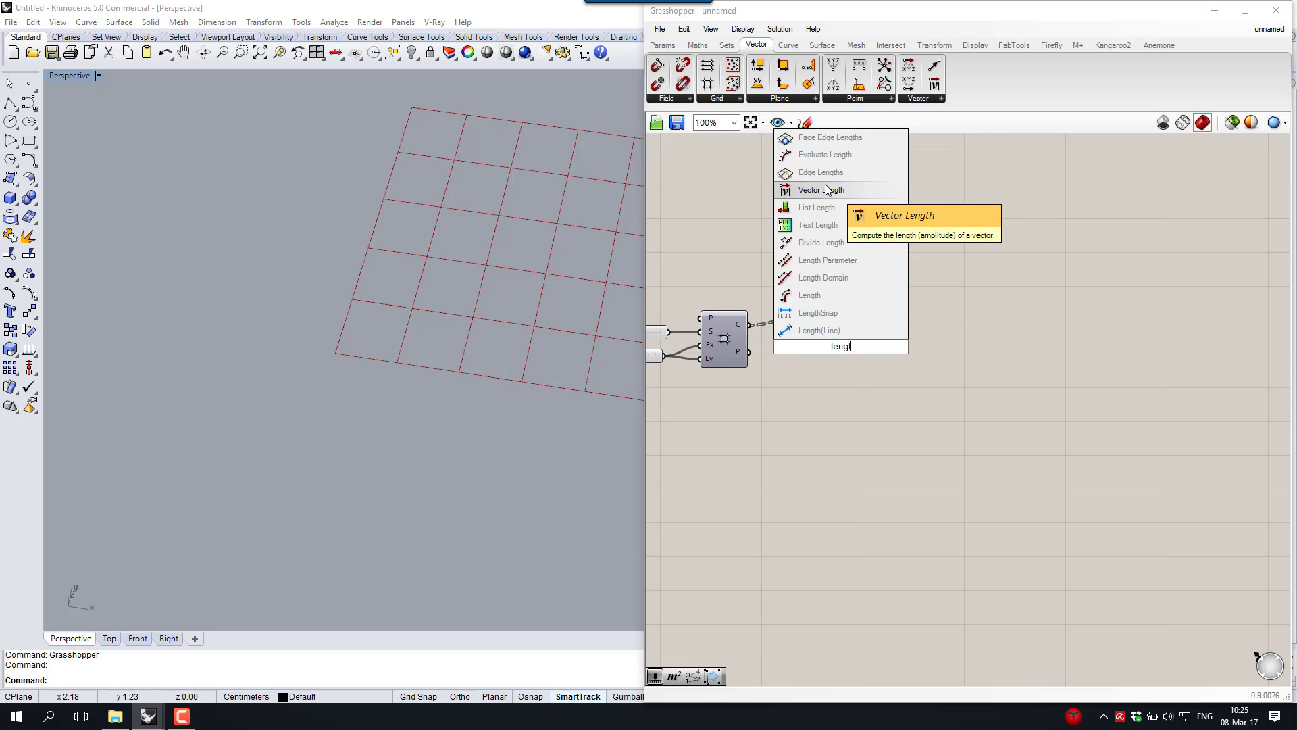
click(817, 207)
drag(864, 363, 860, 377)
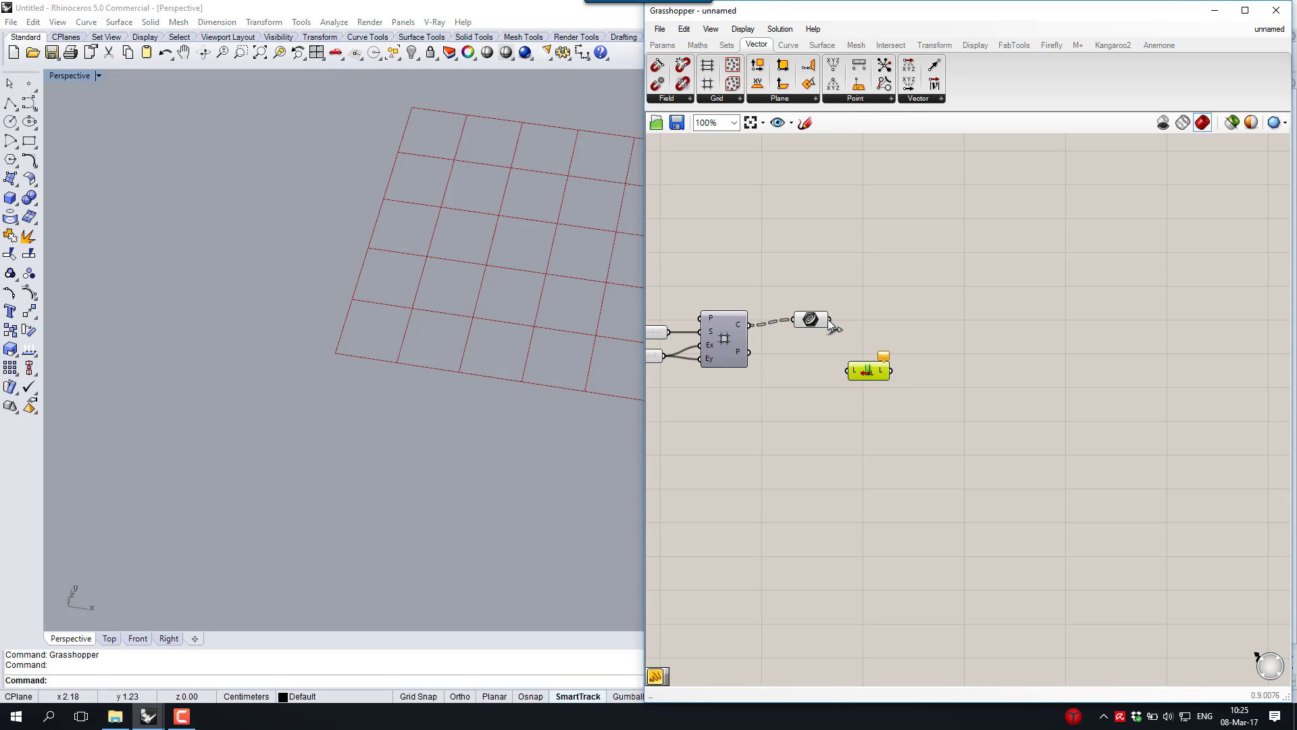
drag(829, 319, 846, 370)
Add a Series component and use the list length as its count
double_click(906, 359)
text(s)
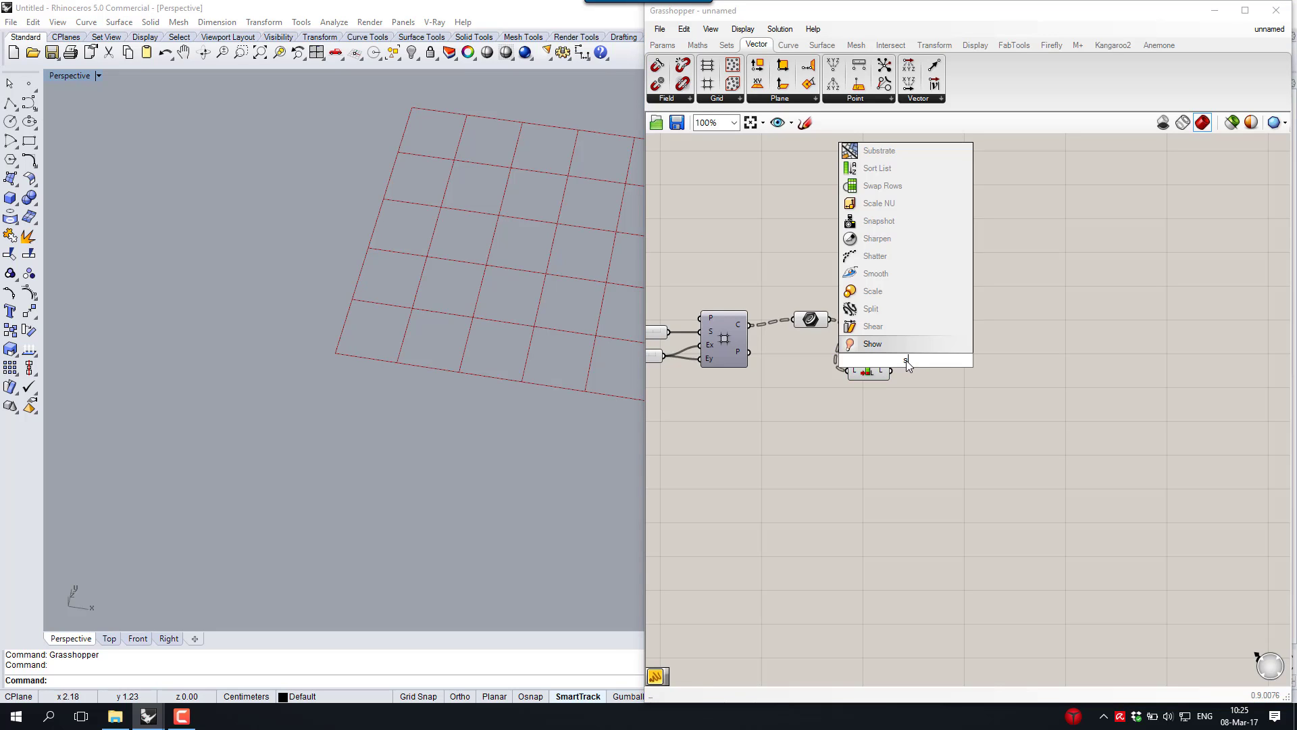
text(er)
key(Return)
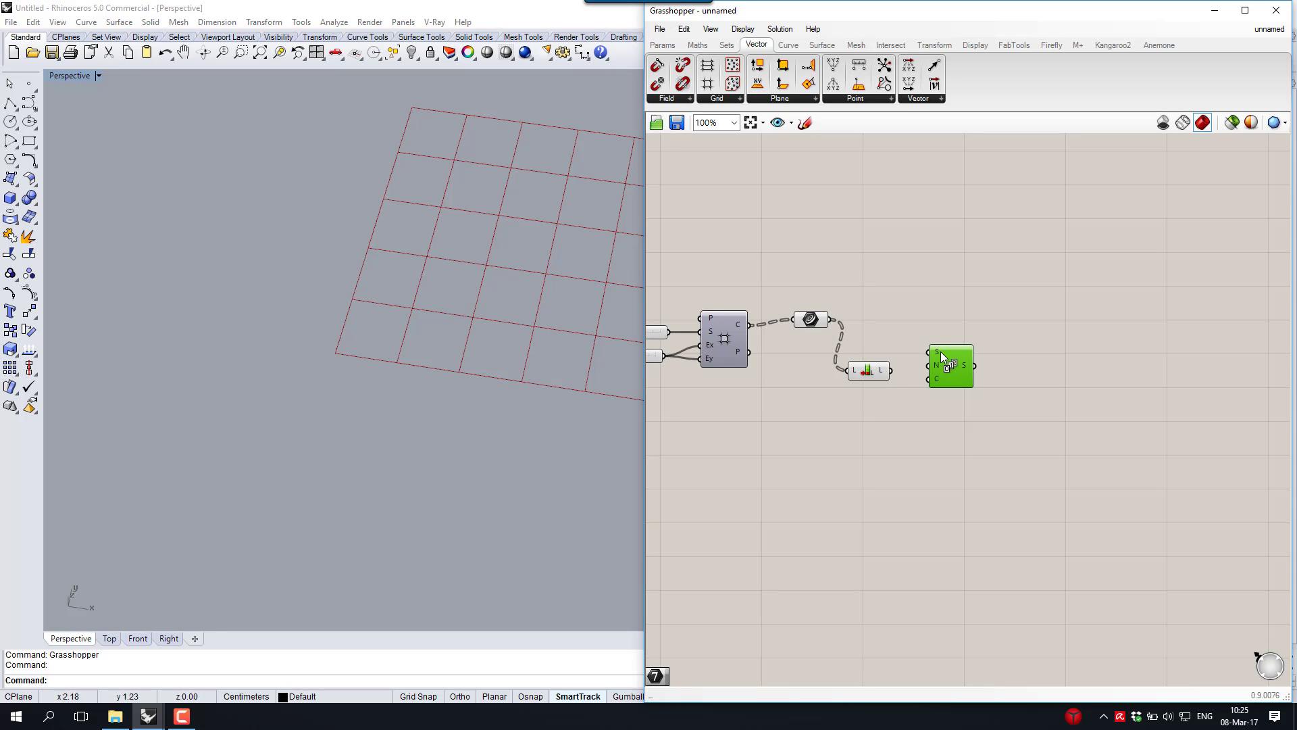
mouse_move(938, 366)
drag(868, 370, 885, 378)
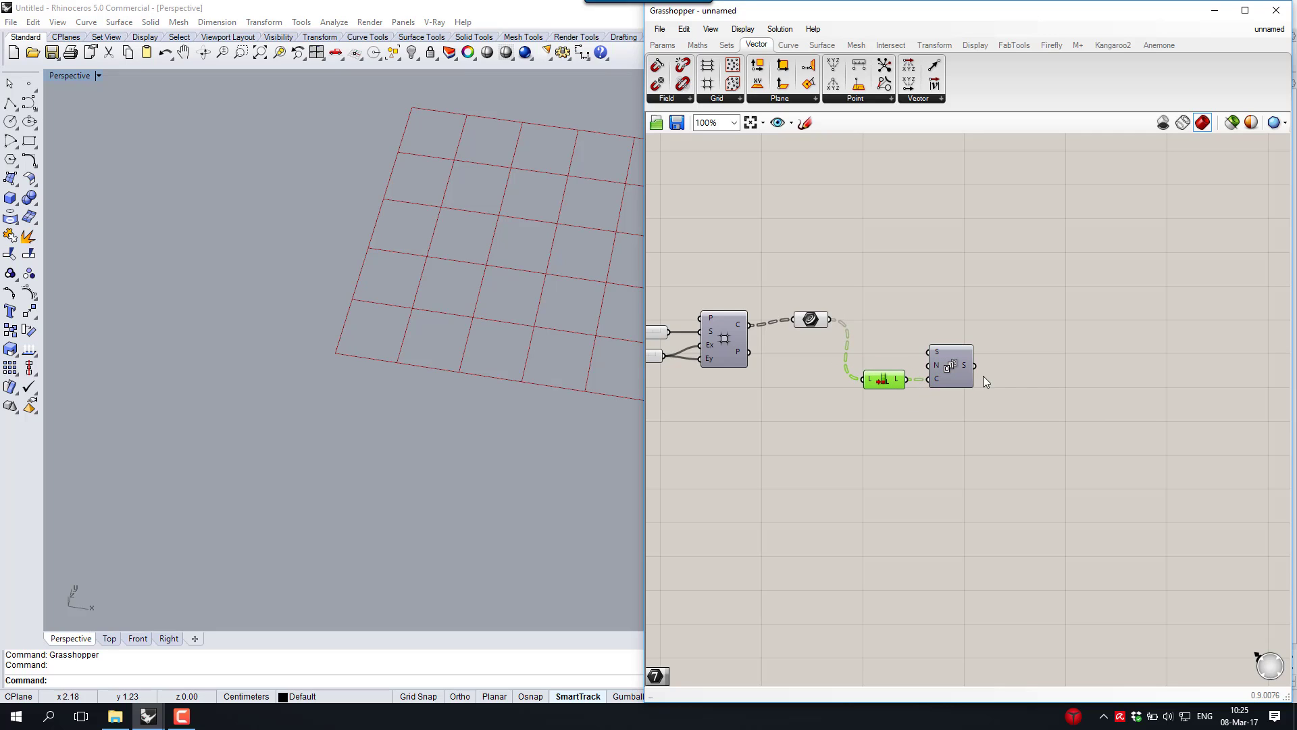
Add an Integer parameter and feed it from the Series output
click(1044, 363)
double_click(1045, 363)
text(inte)
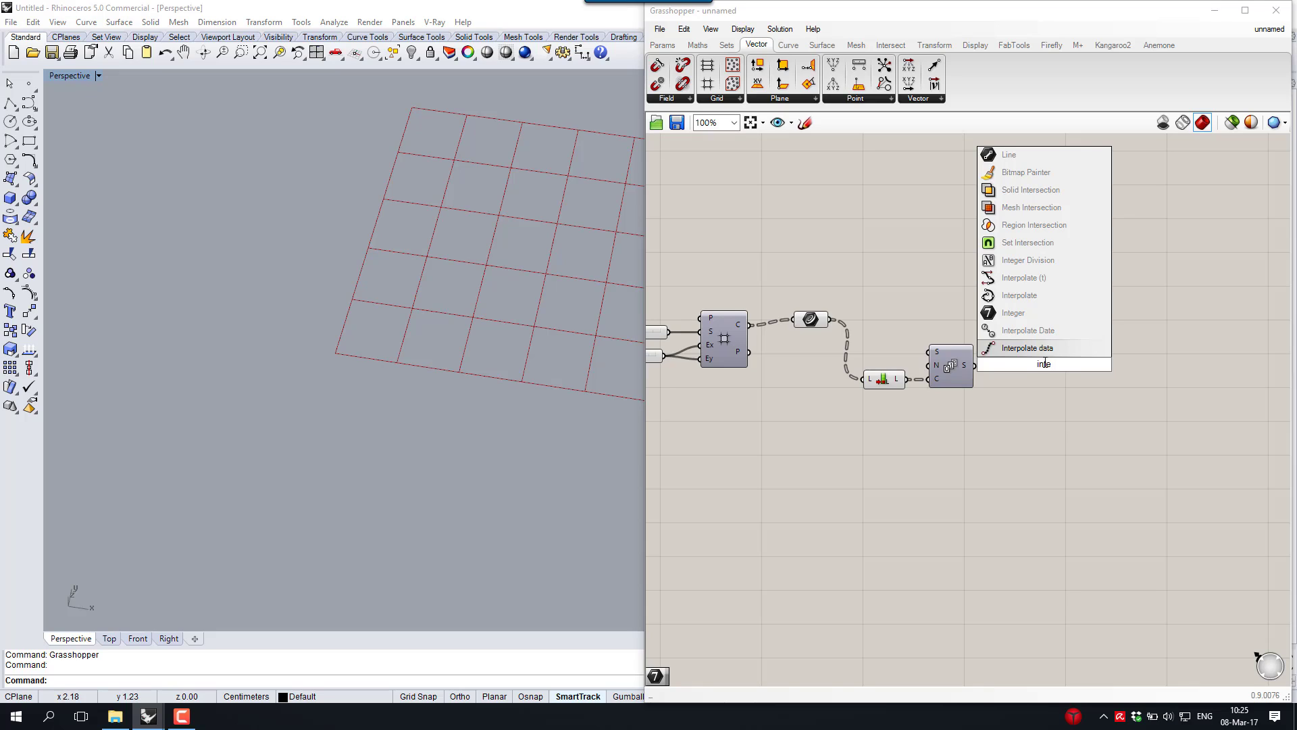
click(1013, 313)
drag(975, 365, 1005, 368)
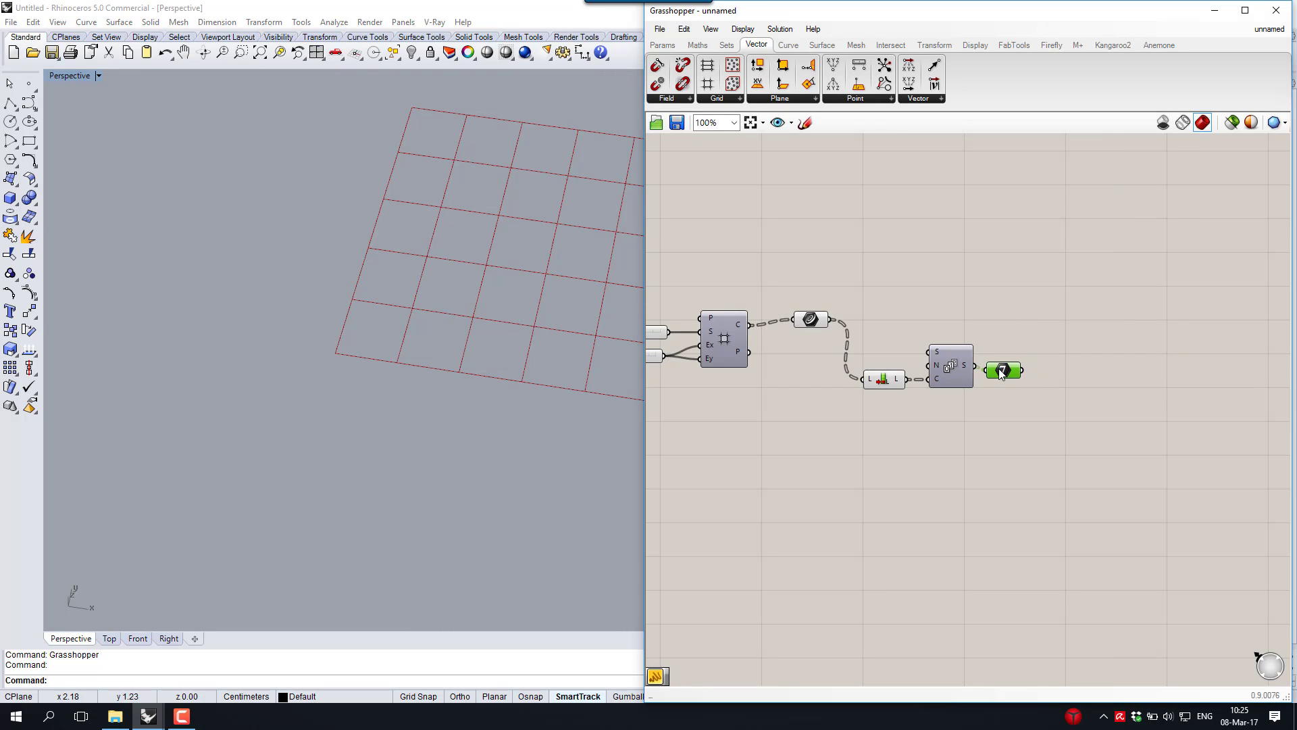
Add a Text Tag 3D component and feed its text input from the Integer parameter
double_click(1055, 330)
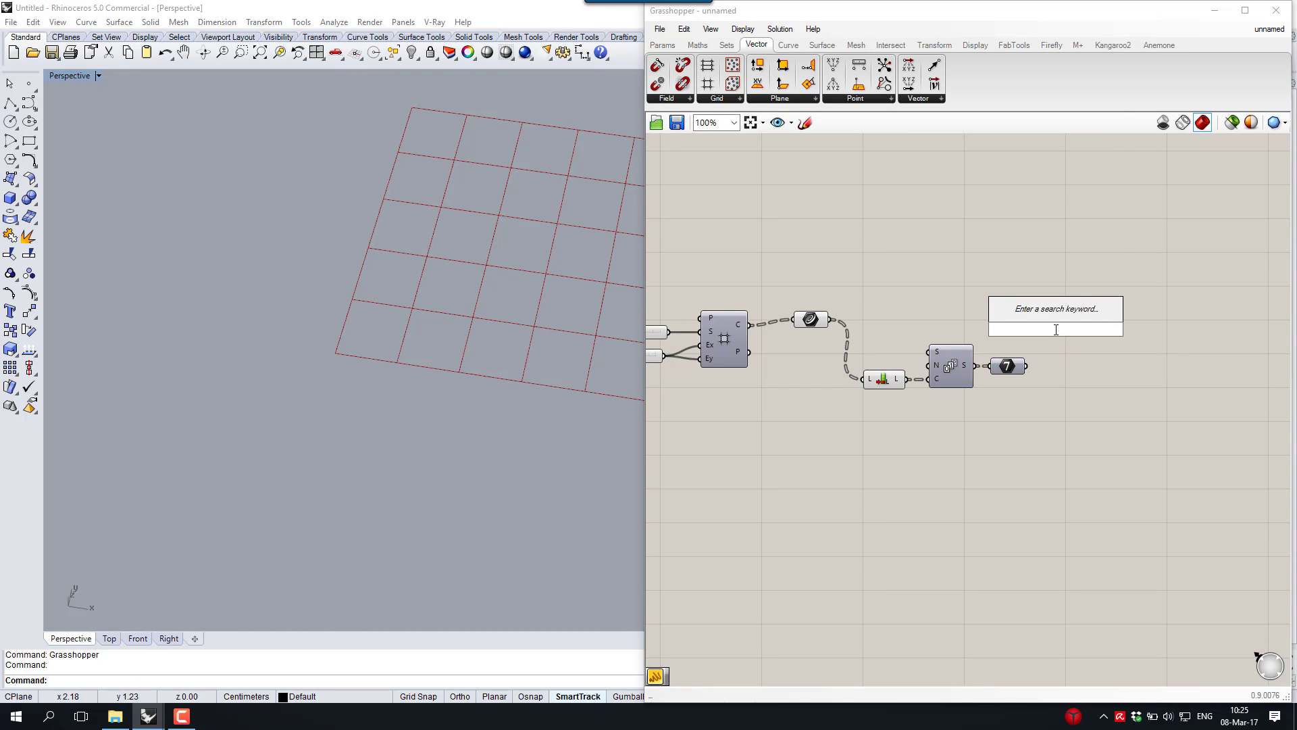
text(tag)
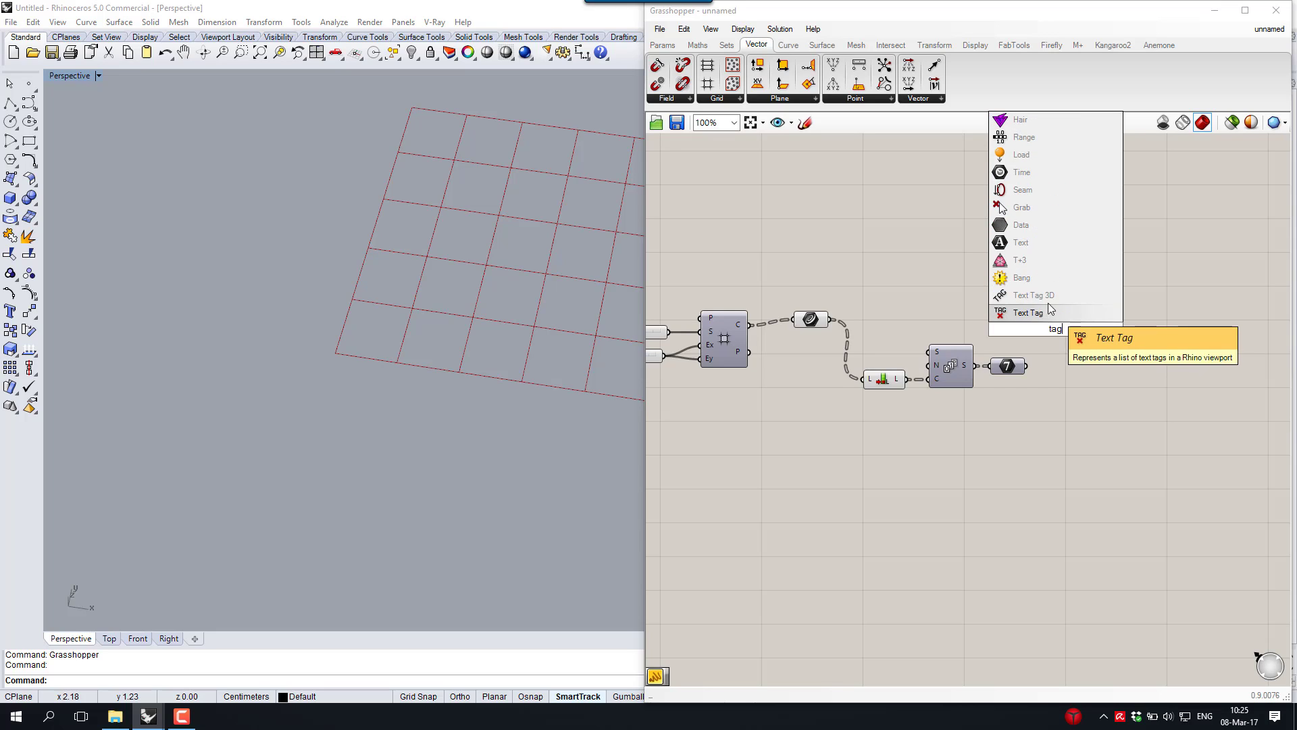
click(1047, 312)
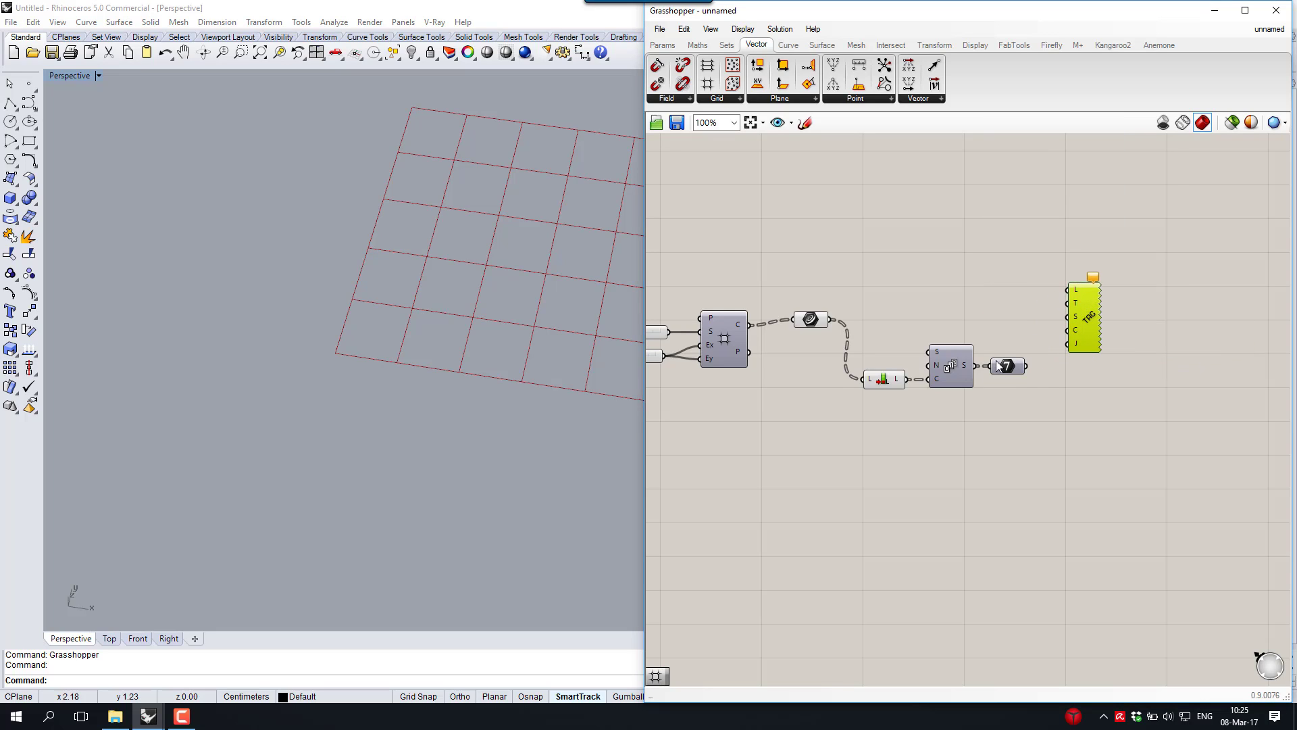
drag(1069, 319, 1080, 339)
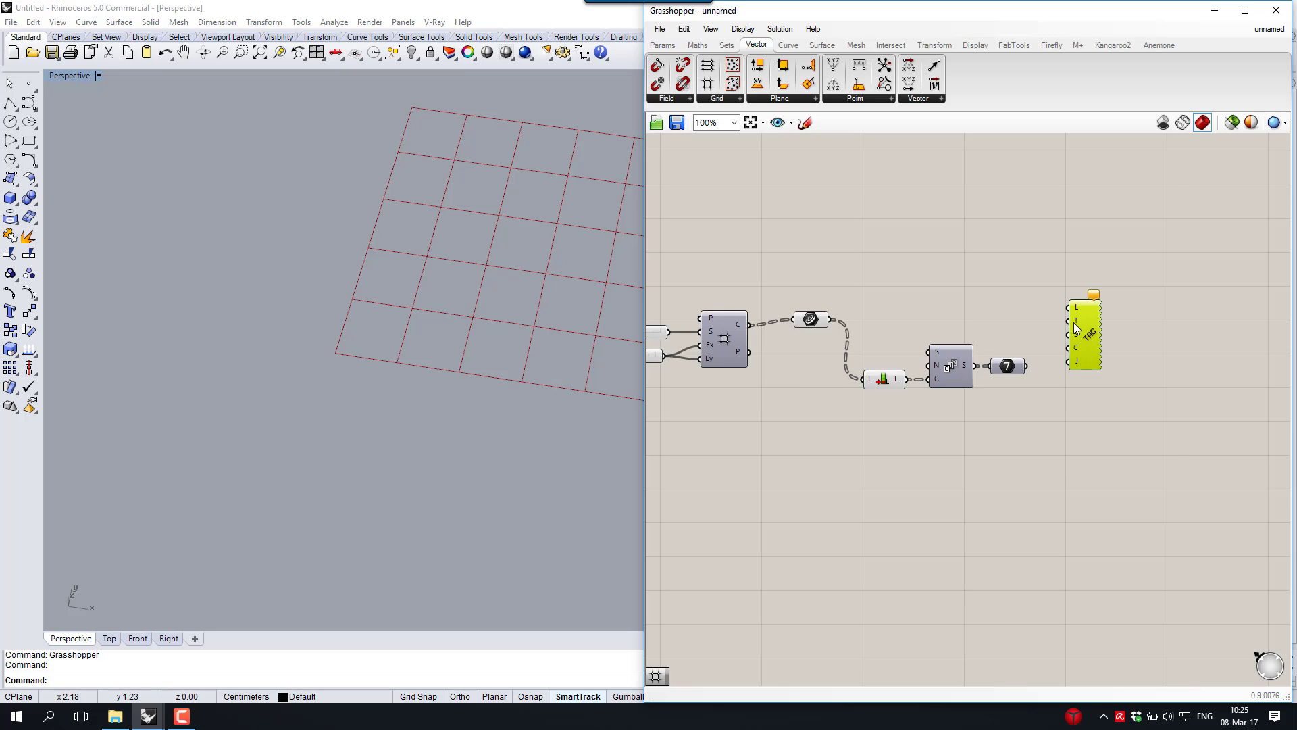
scroll(1084, 322, up, 1)
scroll(1085, 323, up, 1)
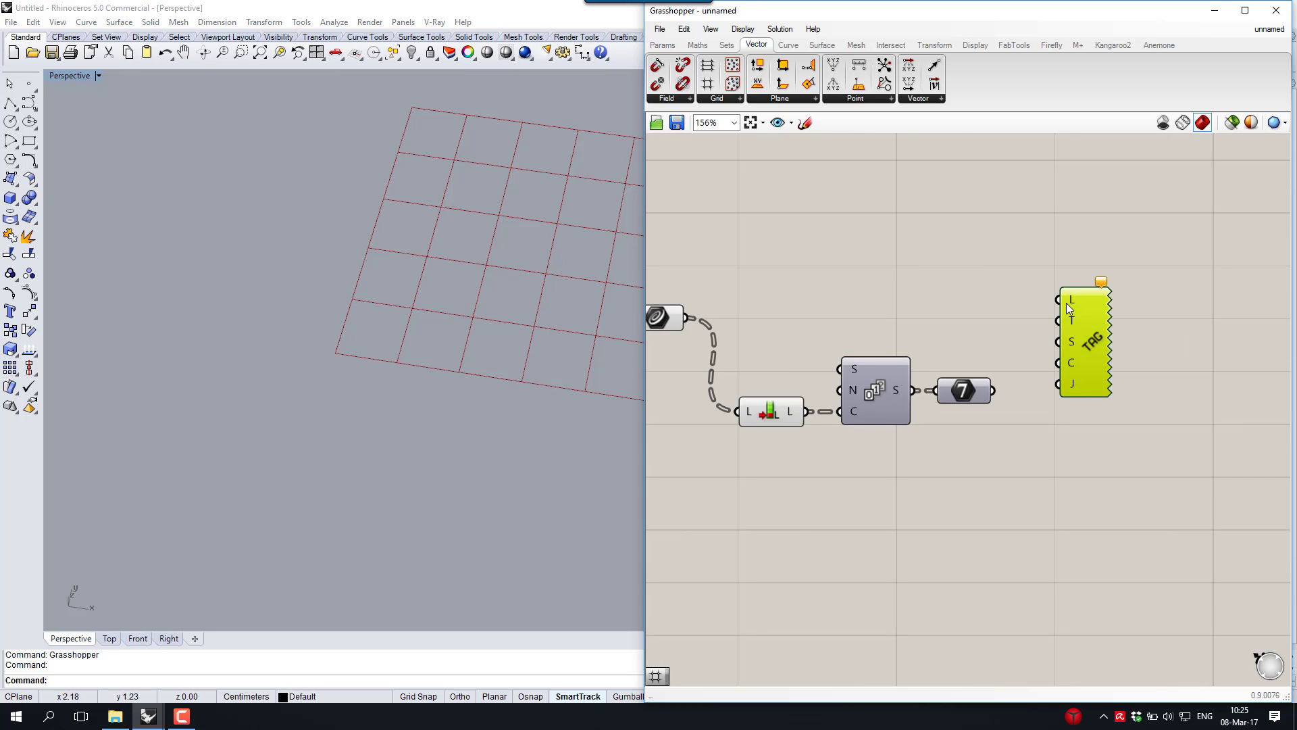
mouse_move(1069, 323)
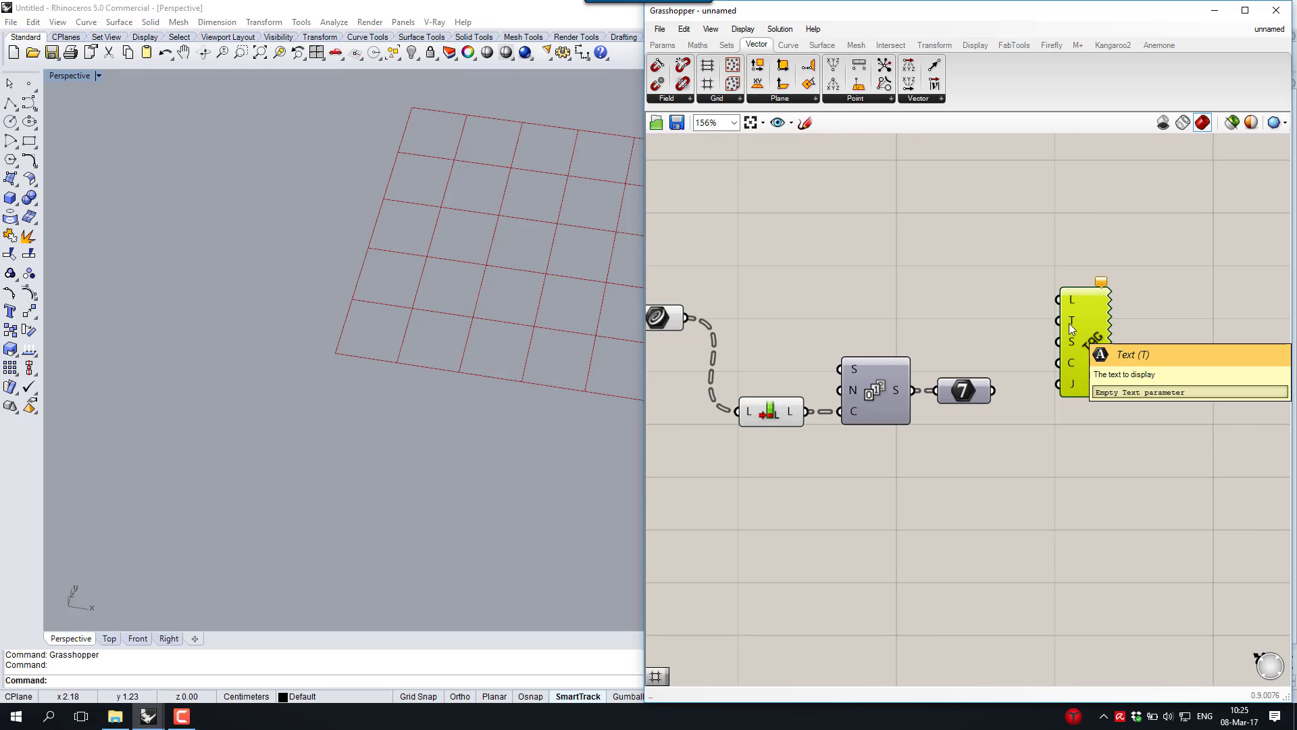
drag(993, 389, 1058, 321)
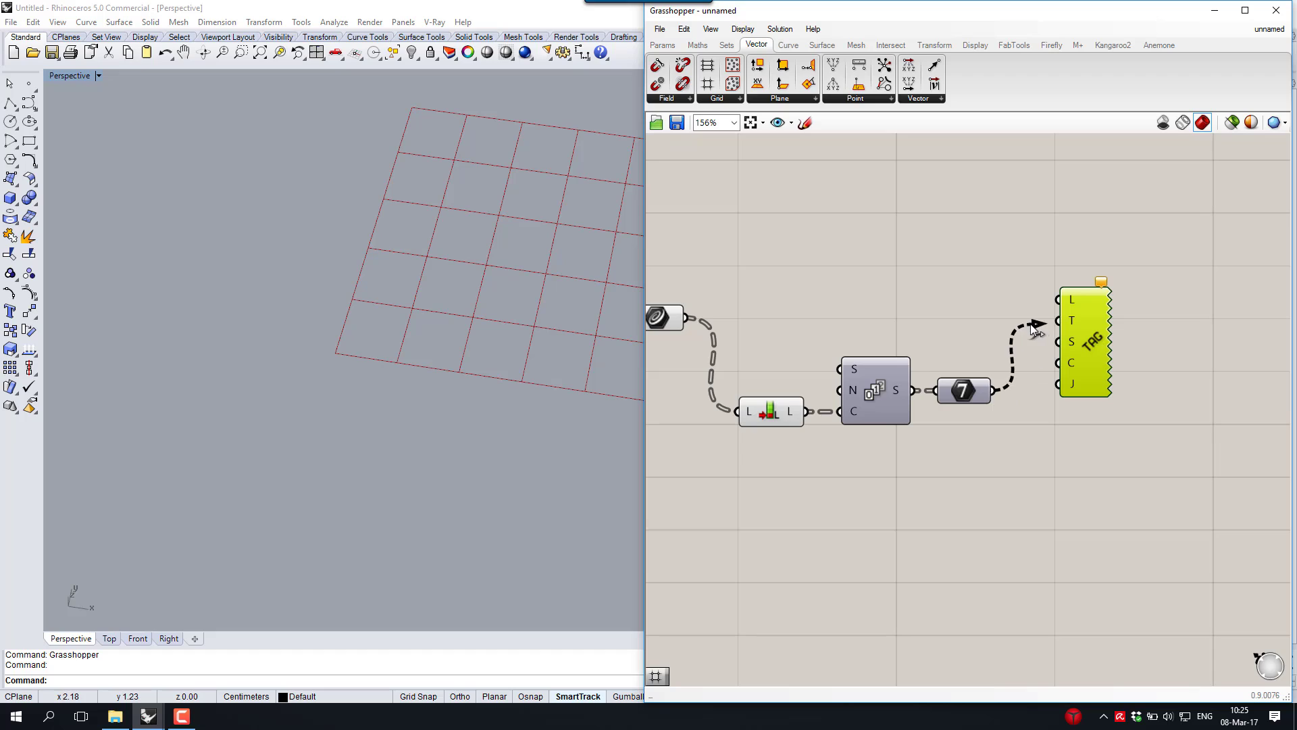
scroll(994, 341, down, 1)
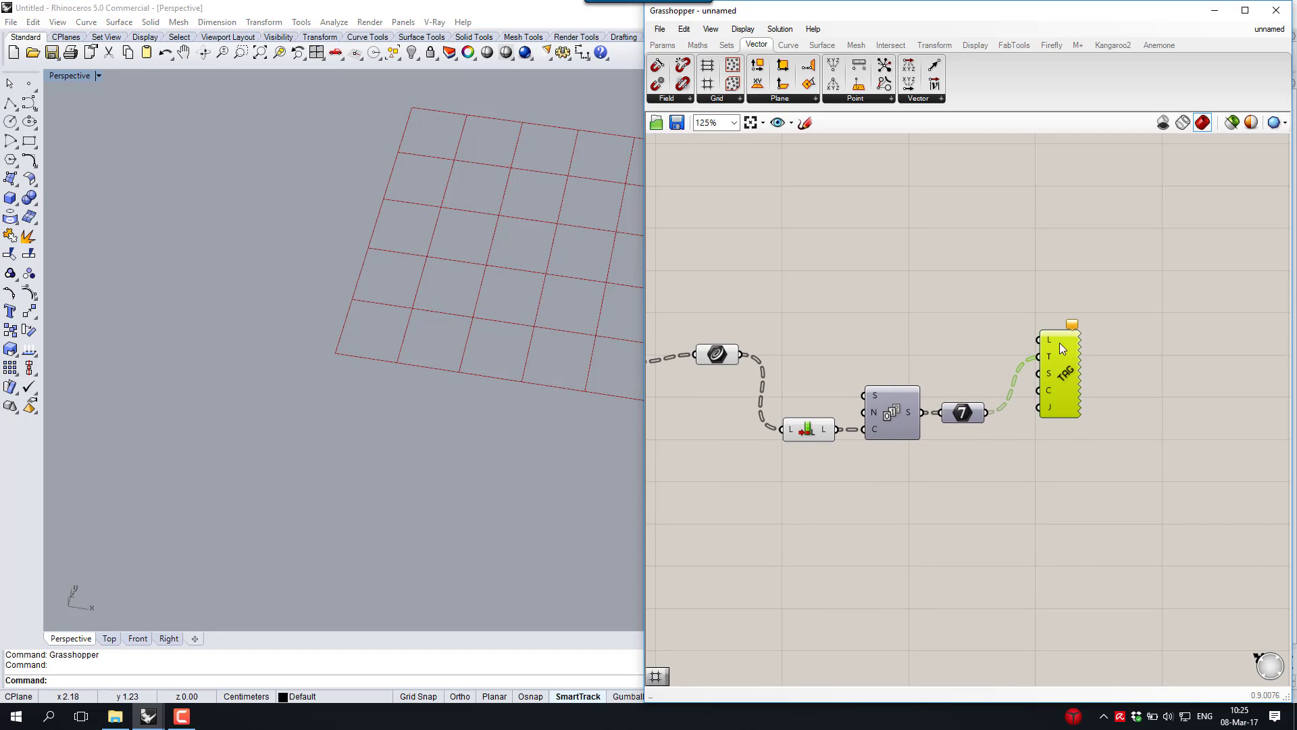
Add an Area component for the grid cell curves and connect its centroids to the text tag's location input
mouse_move(1048, 339)
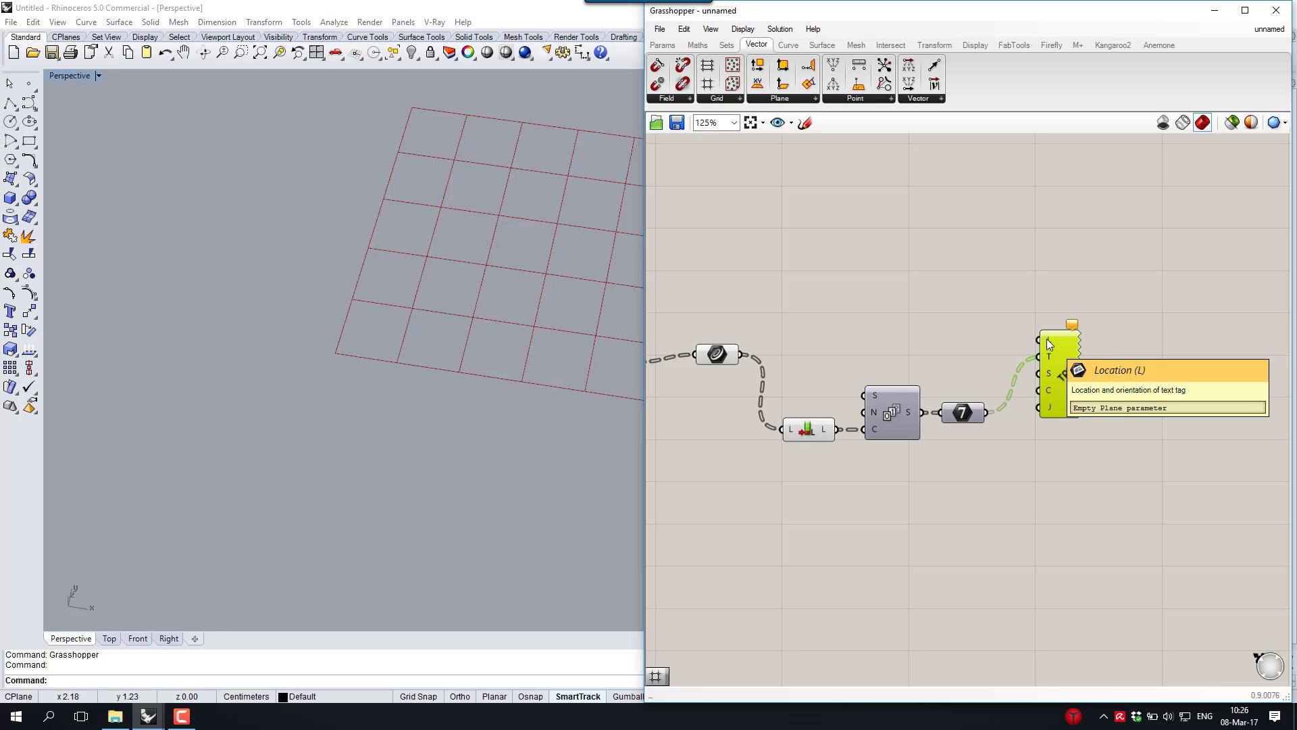
right_drag(723, 354, 778, 350)
double_click(872, 327)
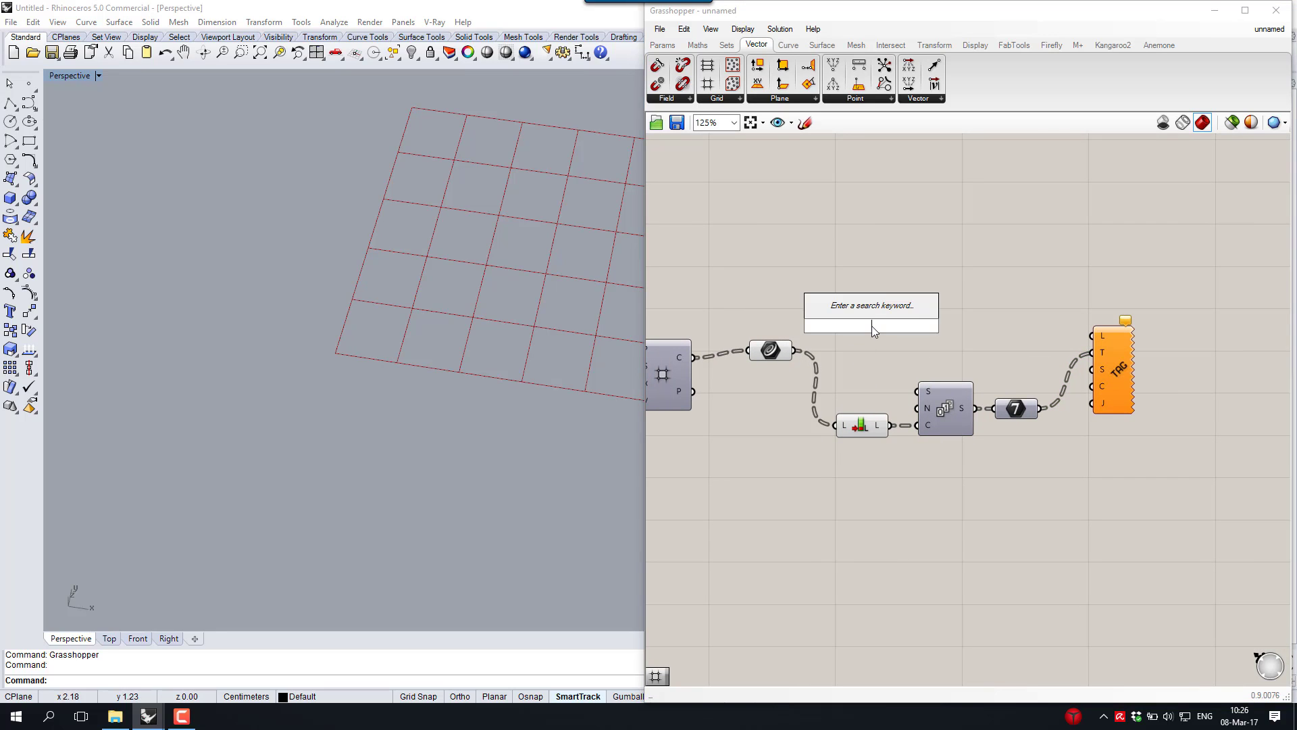
text(are)
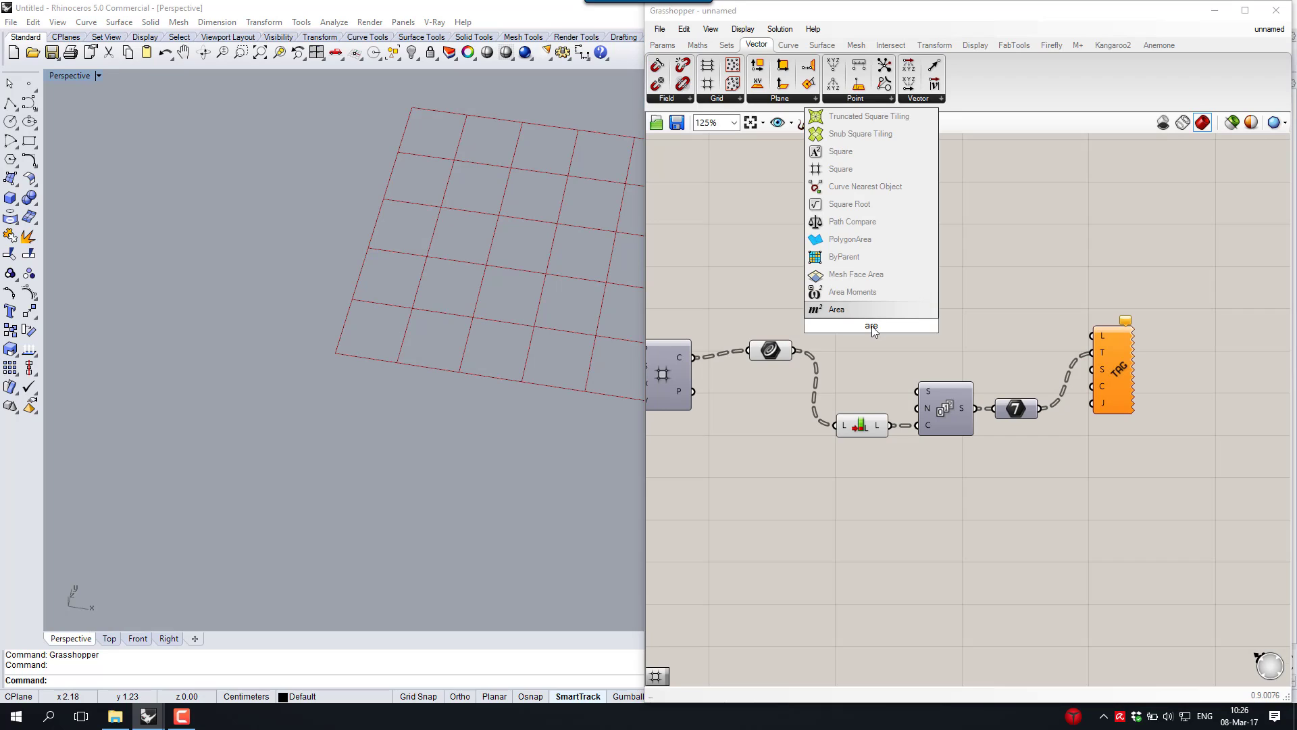
key(Return)
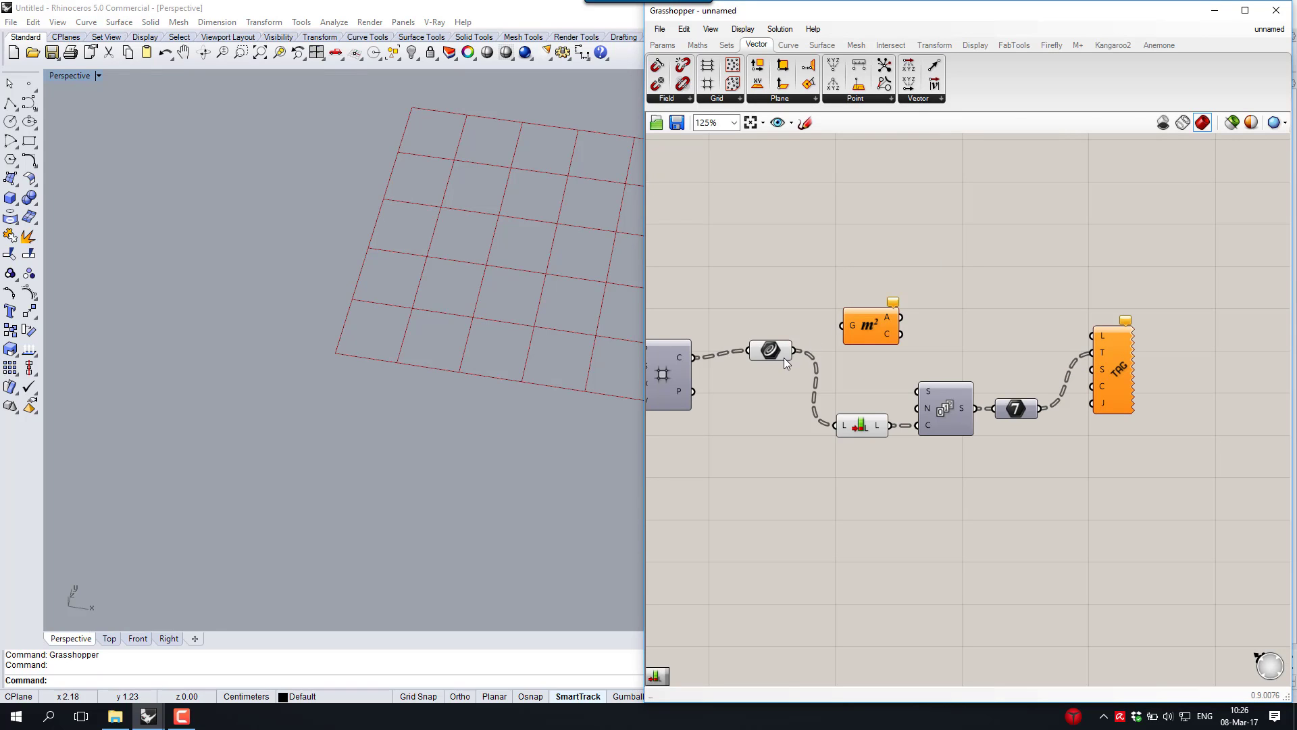
drag(795, 350, 1092, 336)
mouse_move(949, 326)
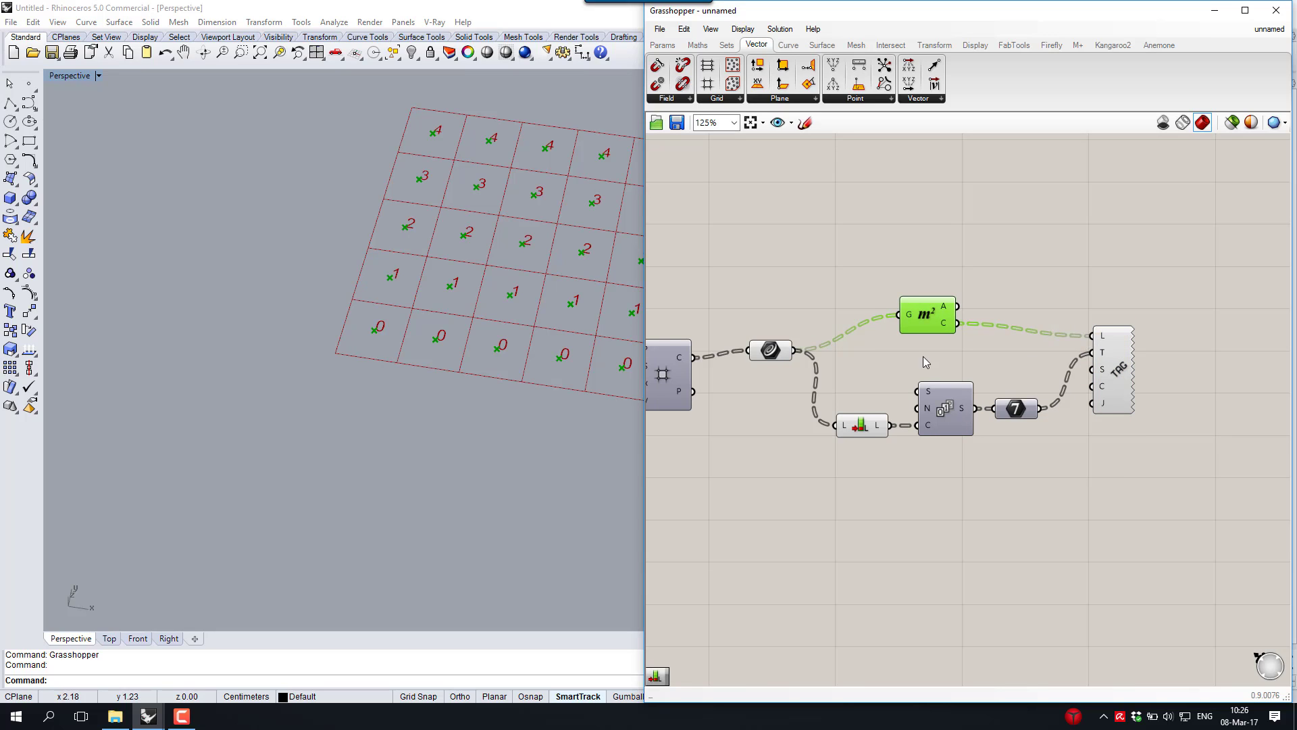
Turn off the preview of the Area, List Length, Series and Integer components, then clear the selection
right_drag(925, 362, 961, 369)
drag(1085, 237, 871, 457)
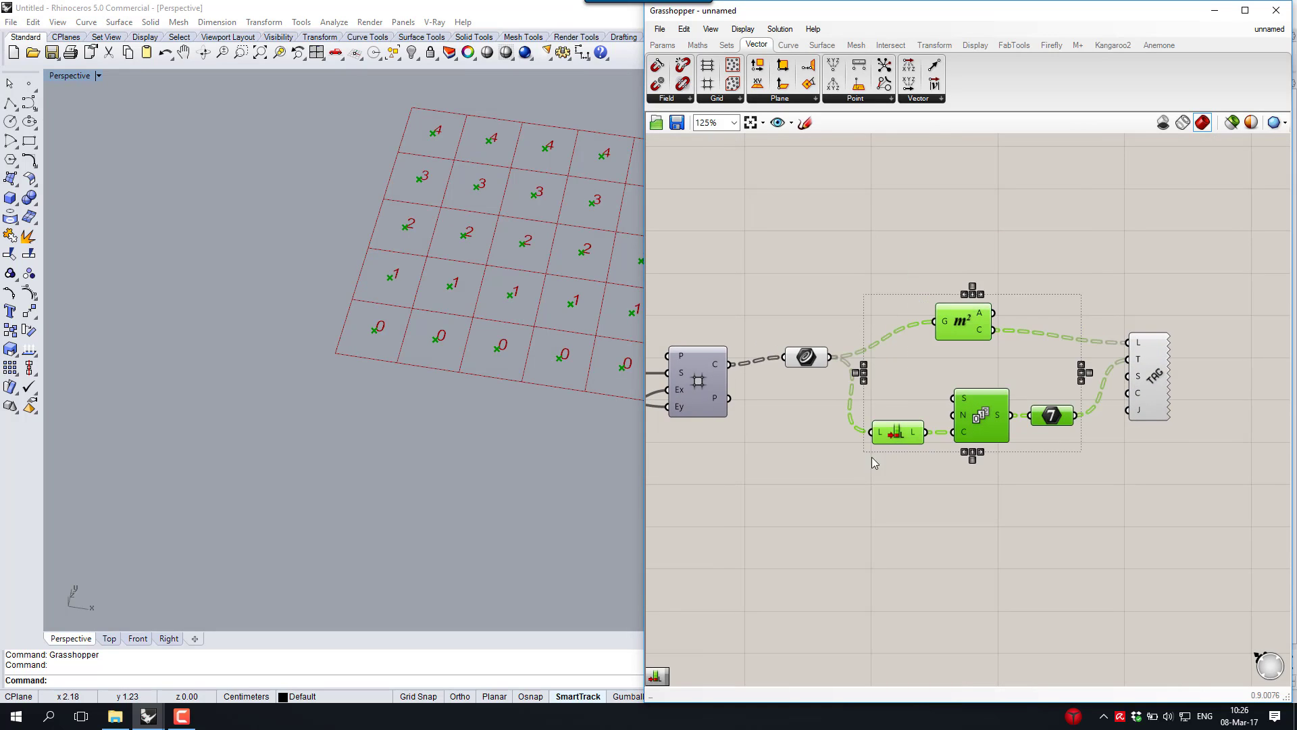
right_click(943, 212)
click(966, 237)
right_drag(391, 267, 424, 365)
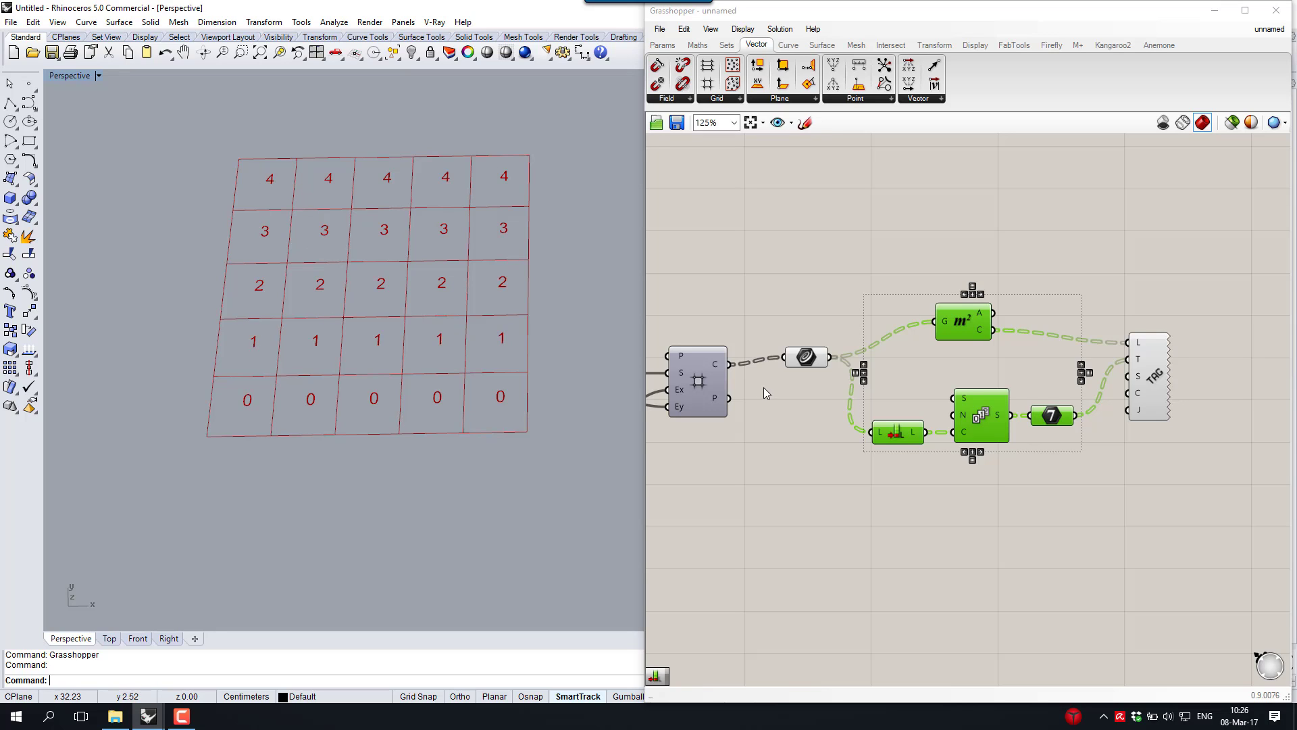
right_drag(759, 385, 926, 346)
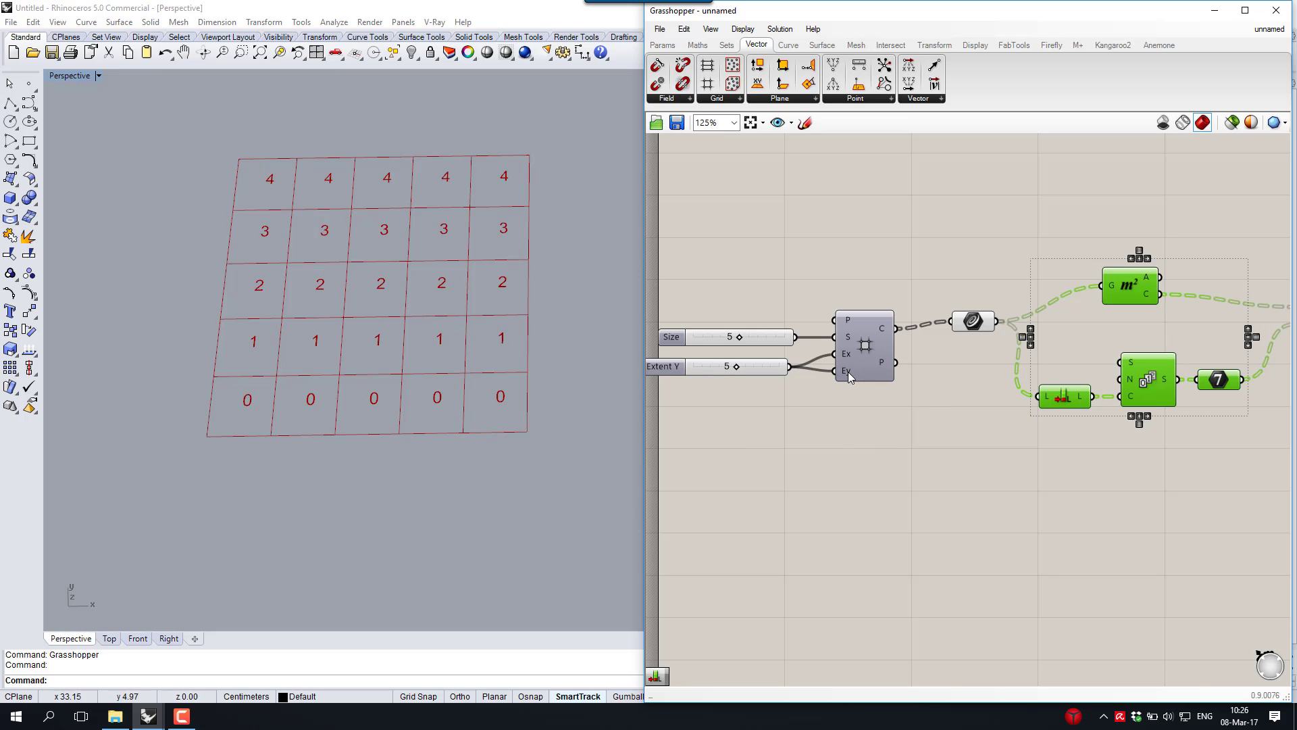
mouse_move(850, 377)
click(885, 282)
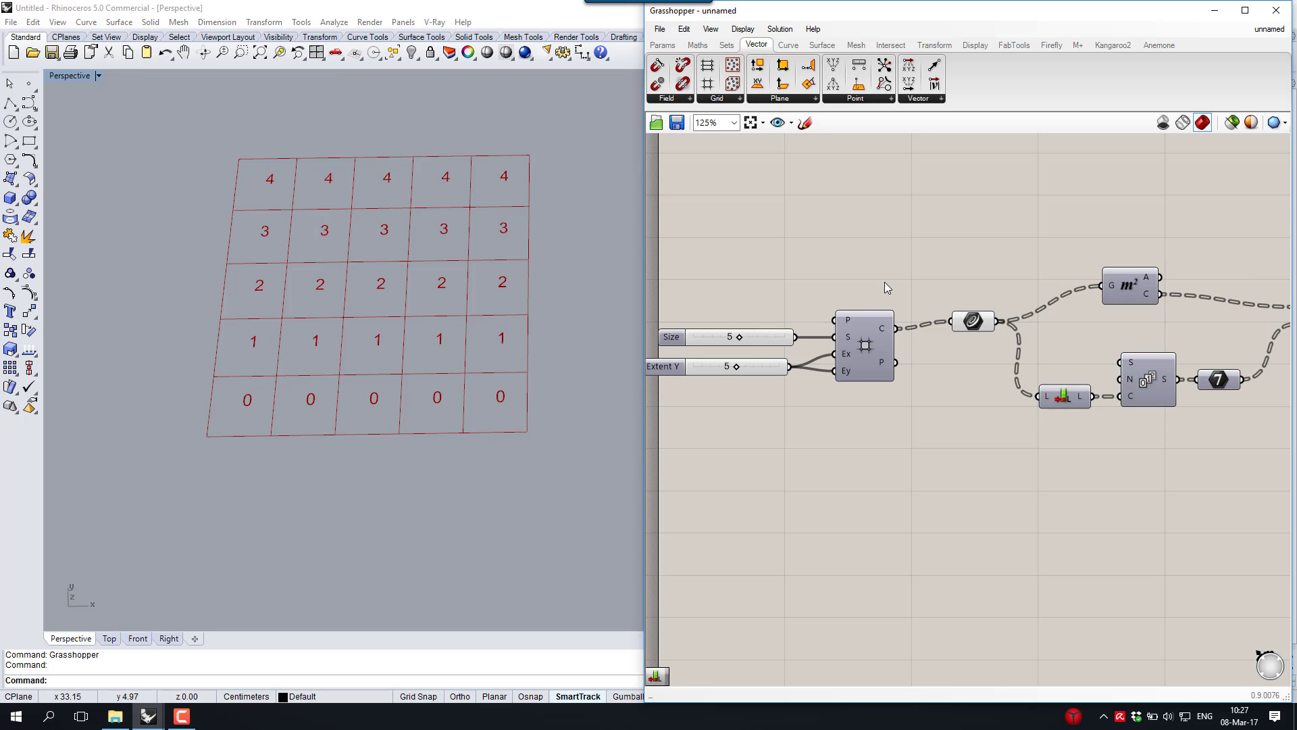
Examine the data tree structure of the square grid's cells output and of the Curve parameter it feeds
right_drag(905, 302, 897, 288)
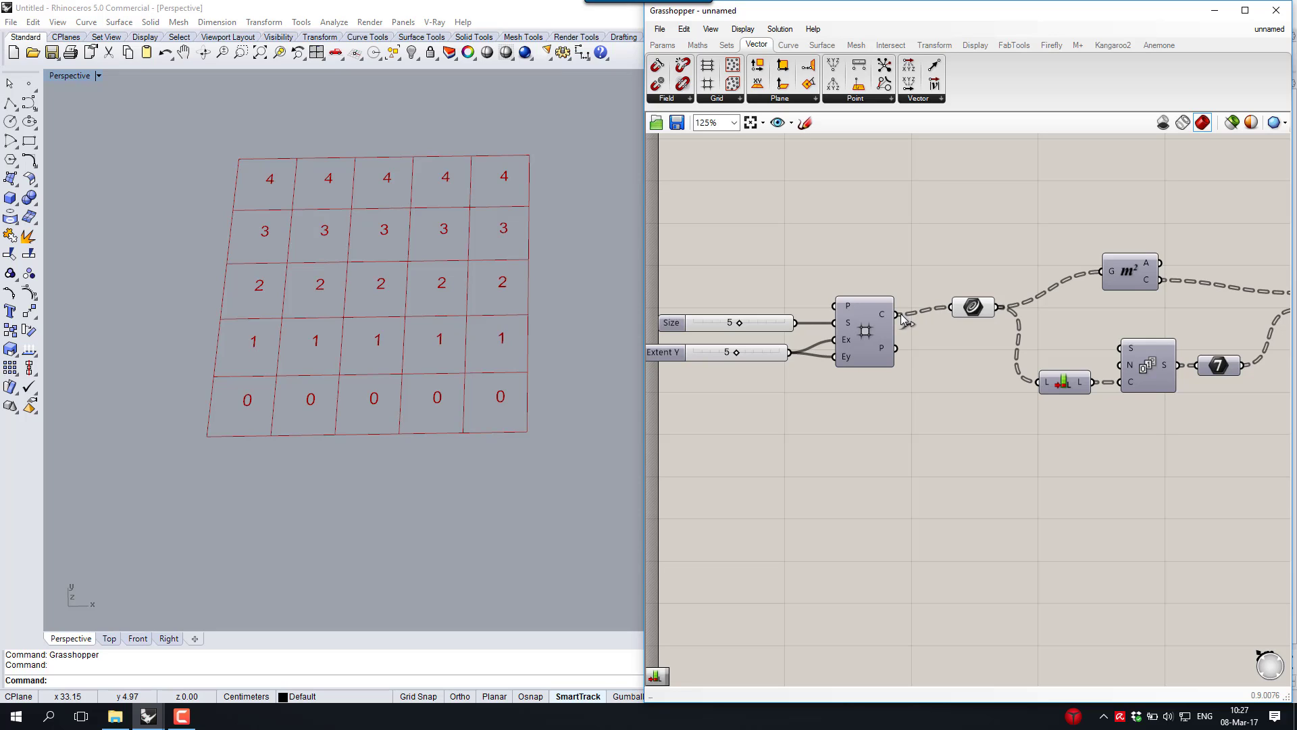
mouse_move(960, 313)
scroll(903, 315, up, 5)
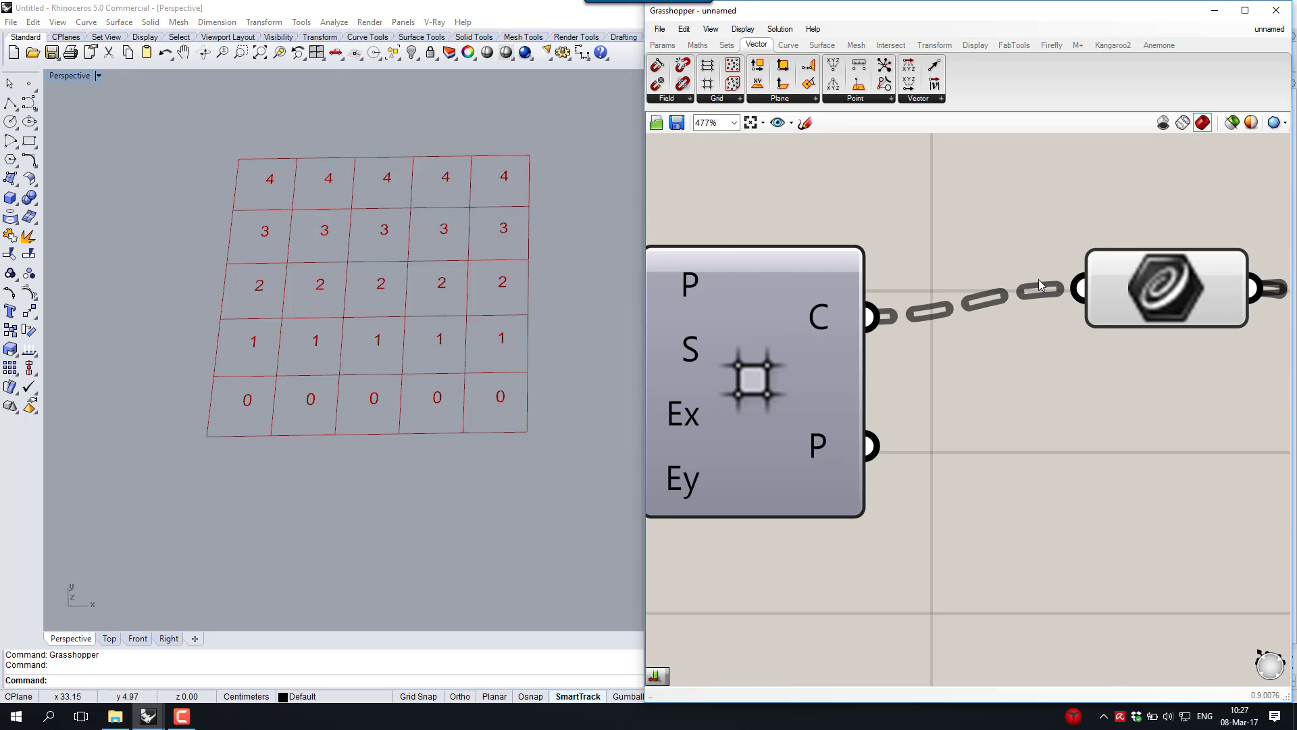
scroll(876, 326, down, 3)
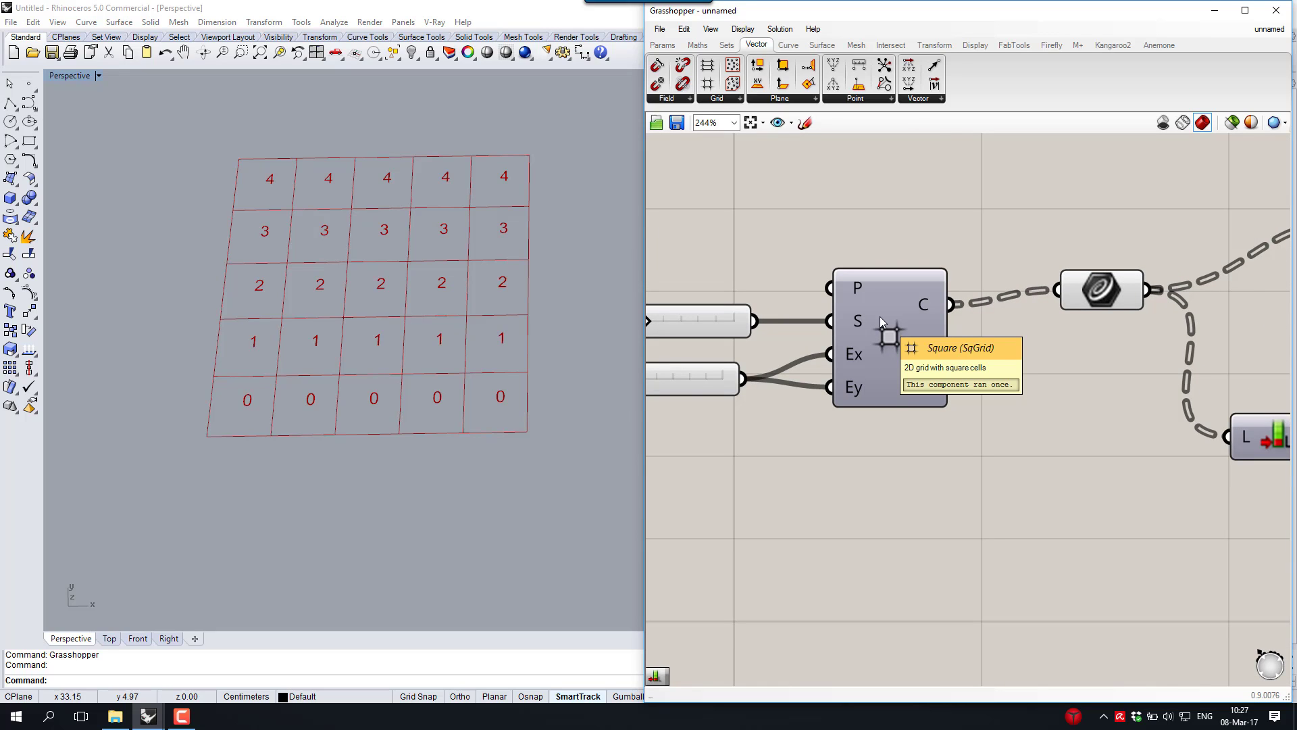
scroll(919, 297, down, 2)
right_drag(944, 284, 876, 290)
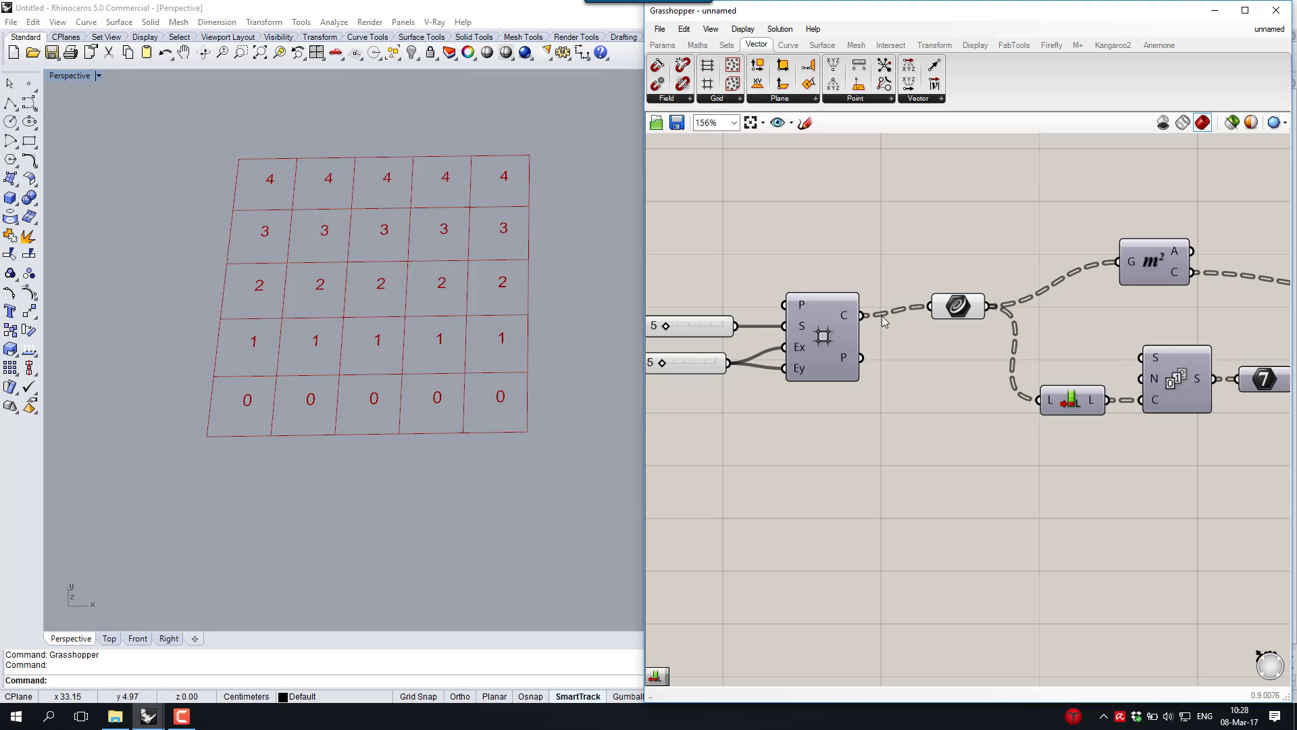
right_drag(737, 324, 810, 317)
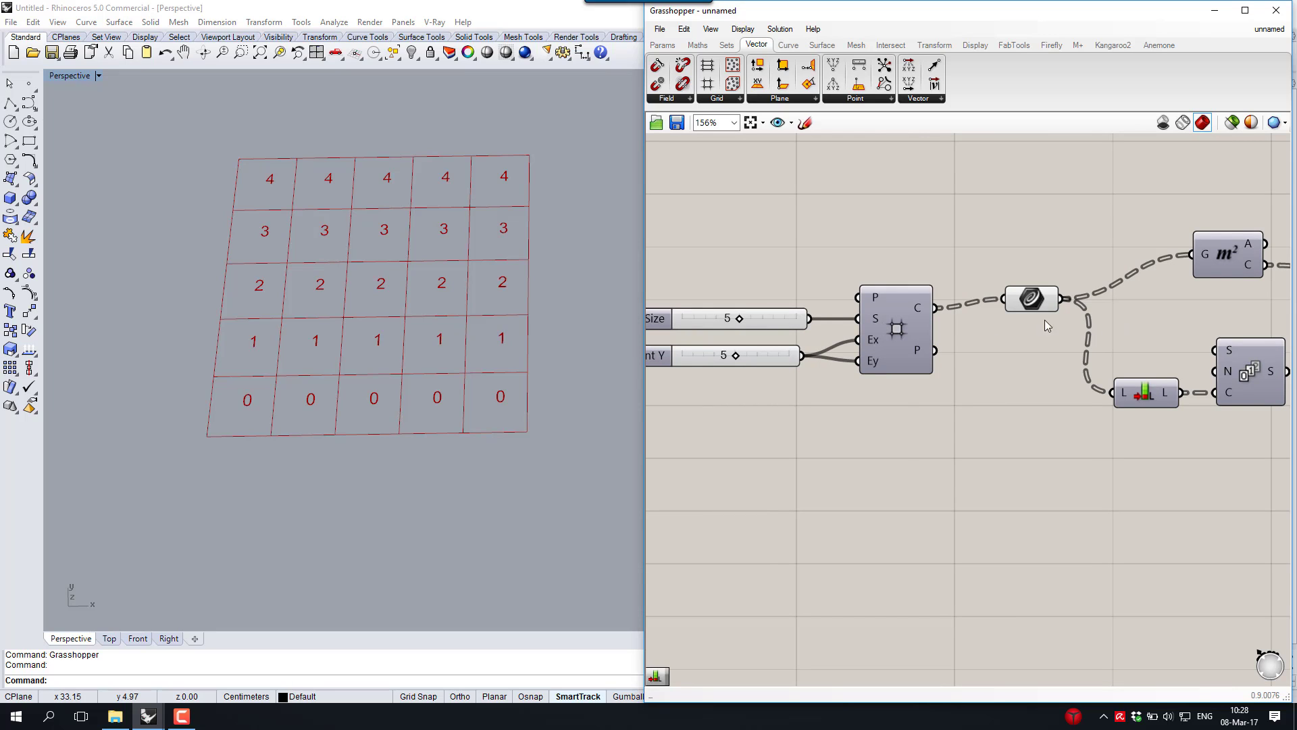
right_drag(1044, 319, 947, 329)
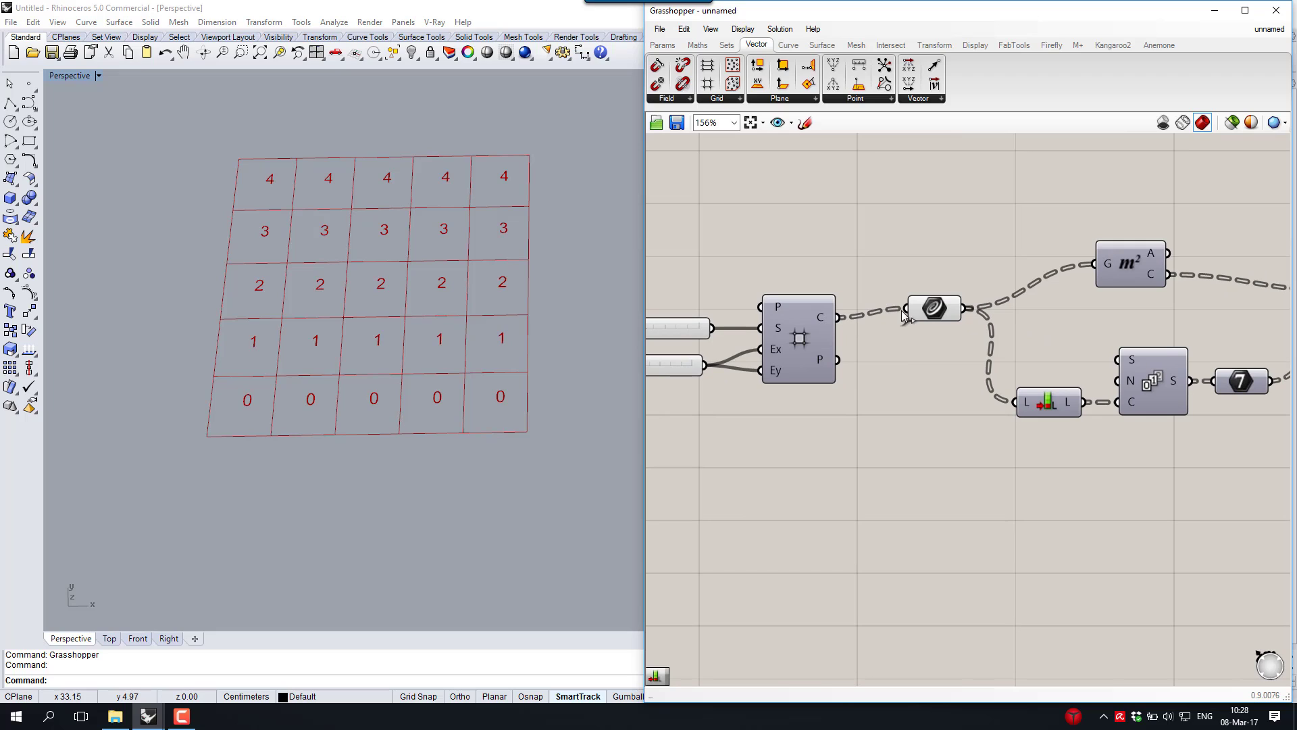
mouse_move(831, 323)
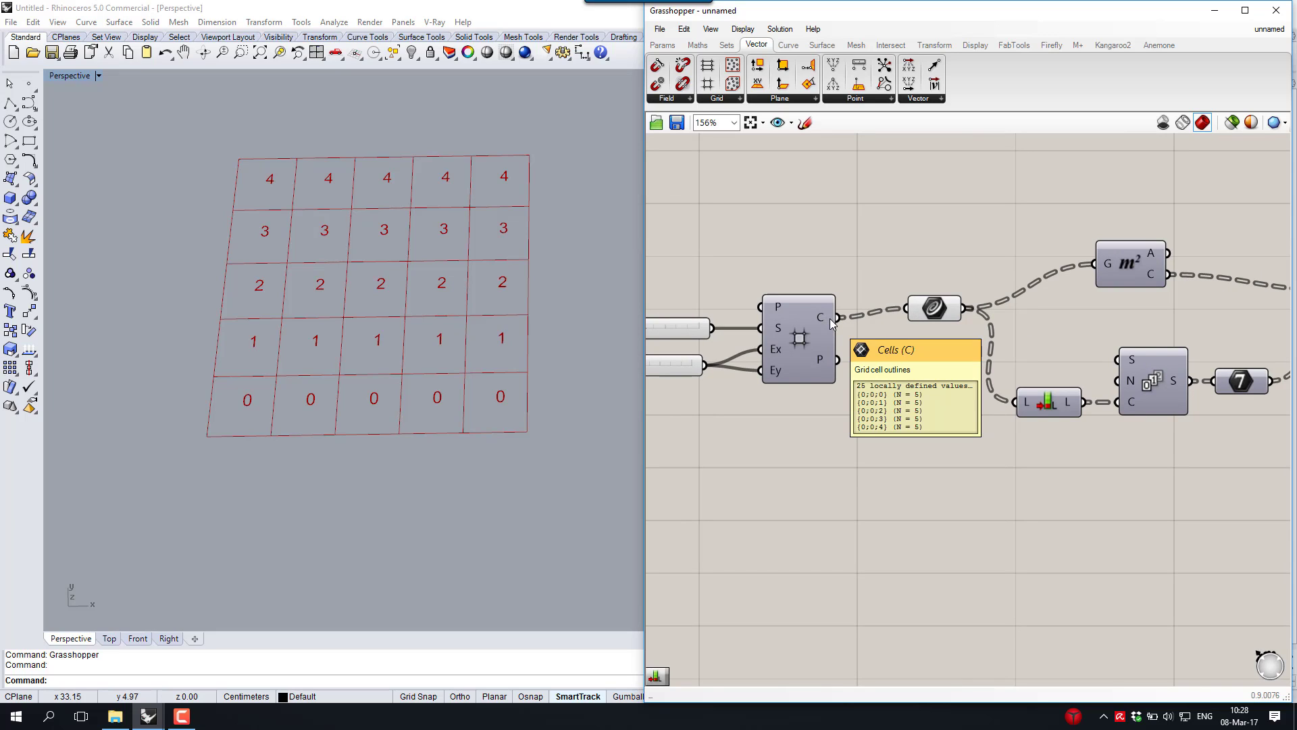
mouse_move(917, 313)
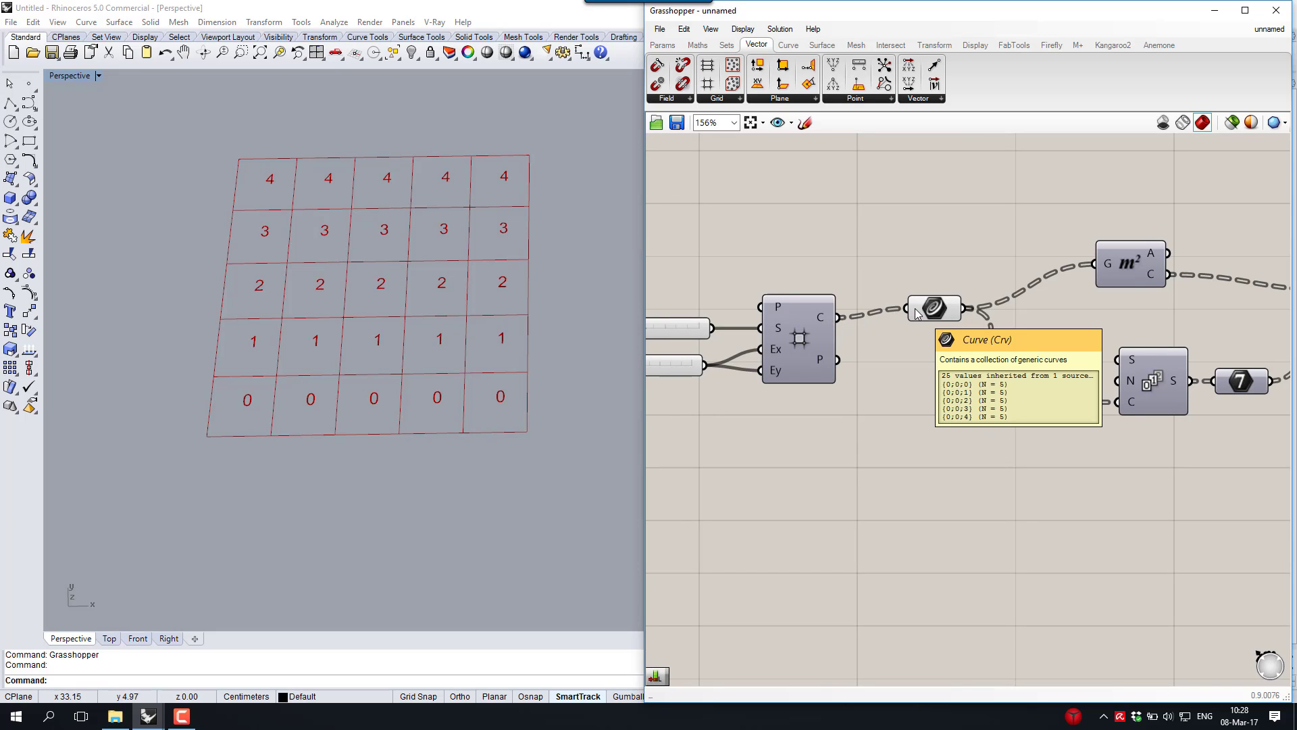
Try flattening the square grid's cells output and switch the flattening off again
right_click(831, 322)
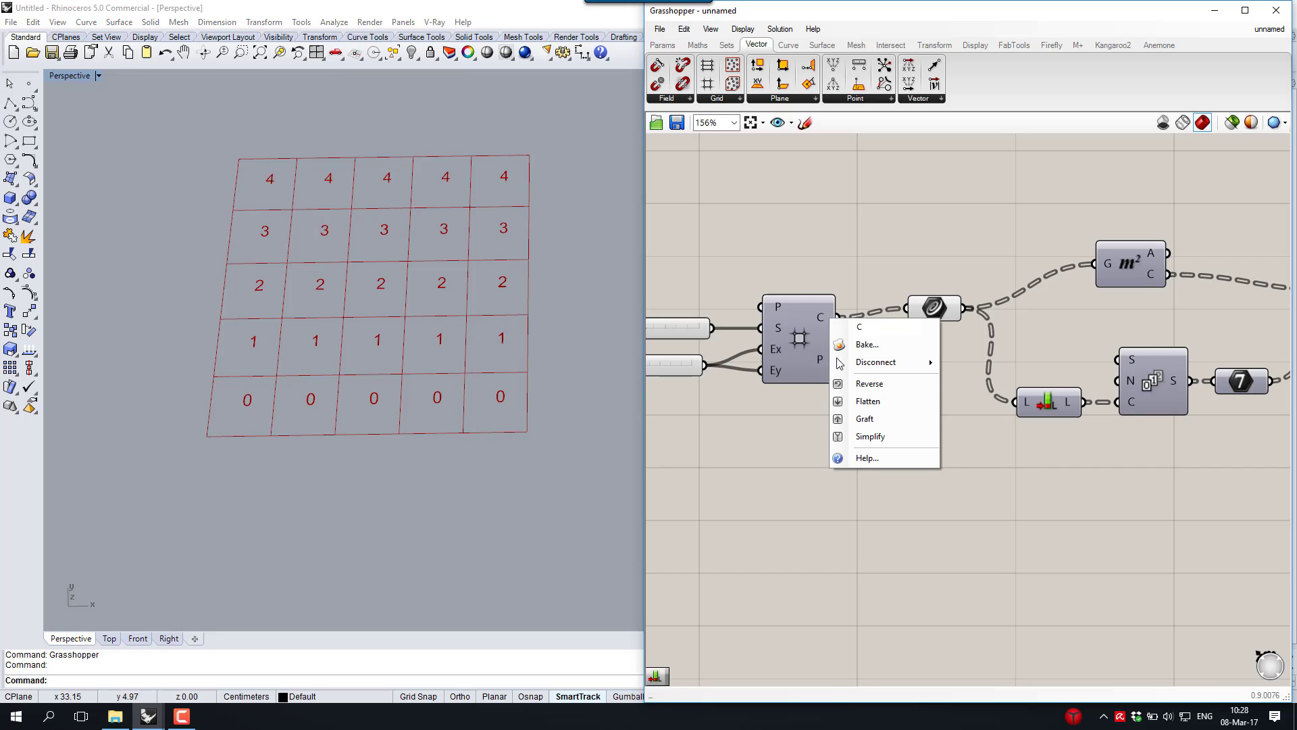
click(862, 401)
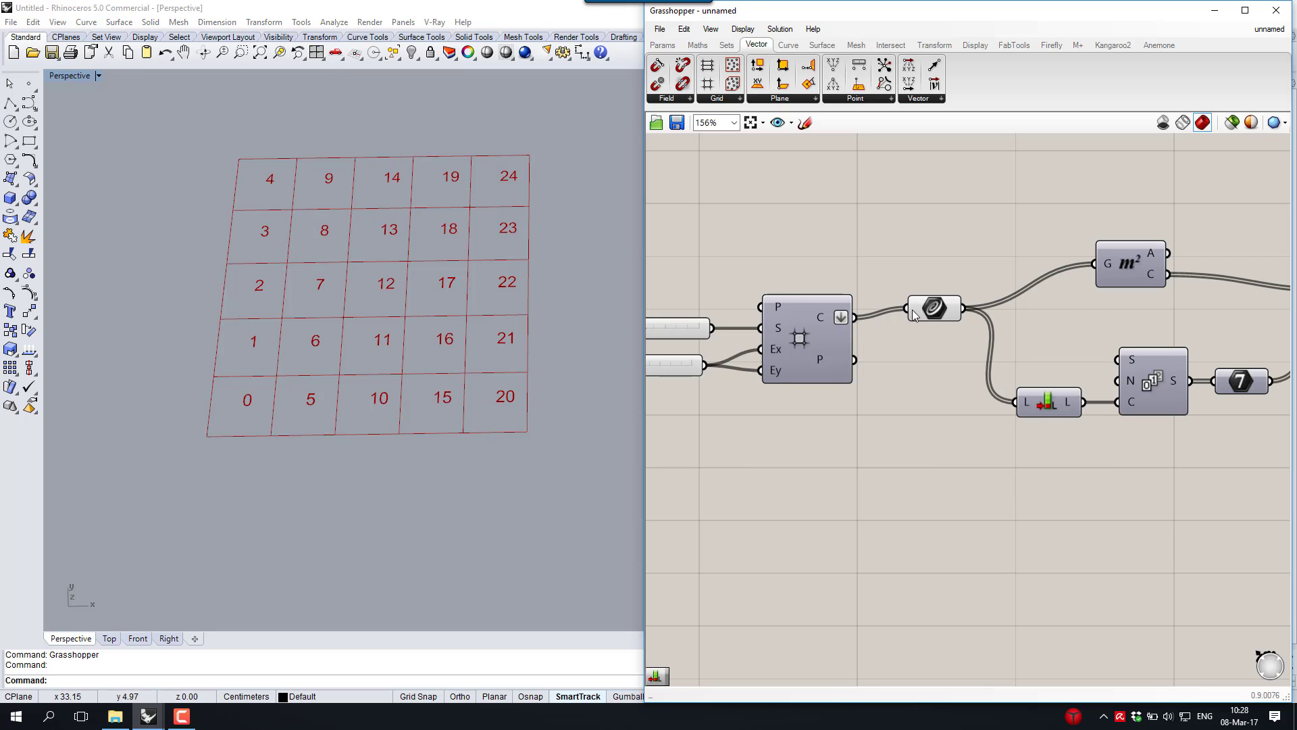
mouse_move(936, 318)
right_click(832, 315)
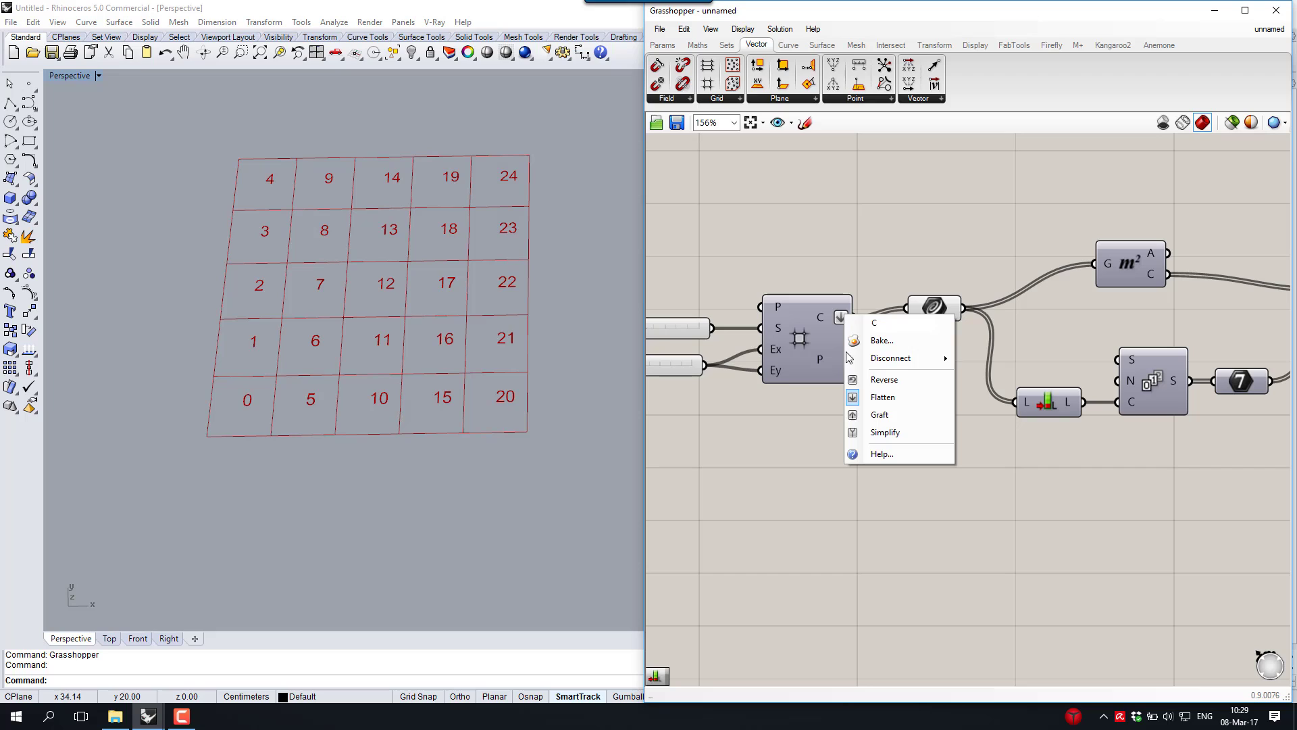
click(870, 400)
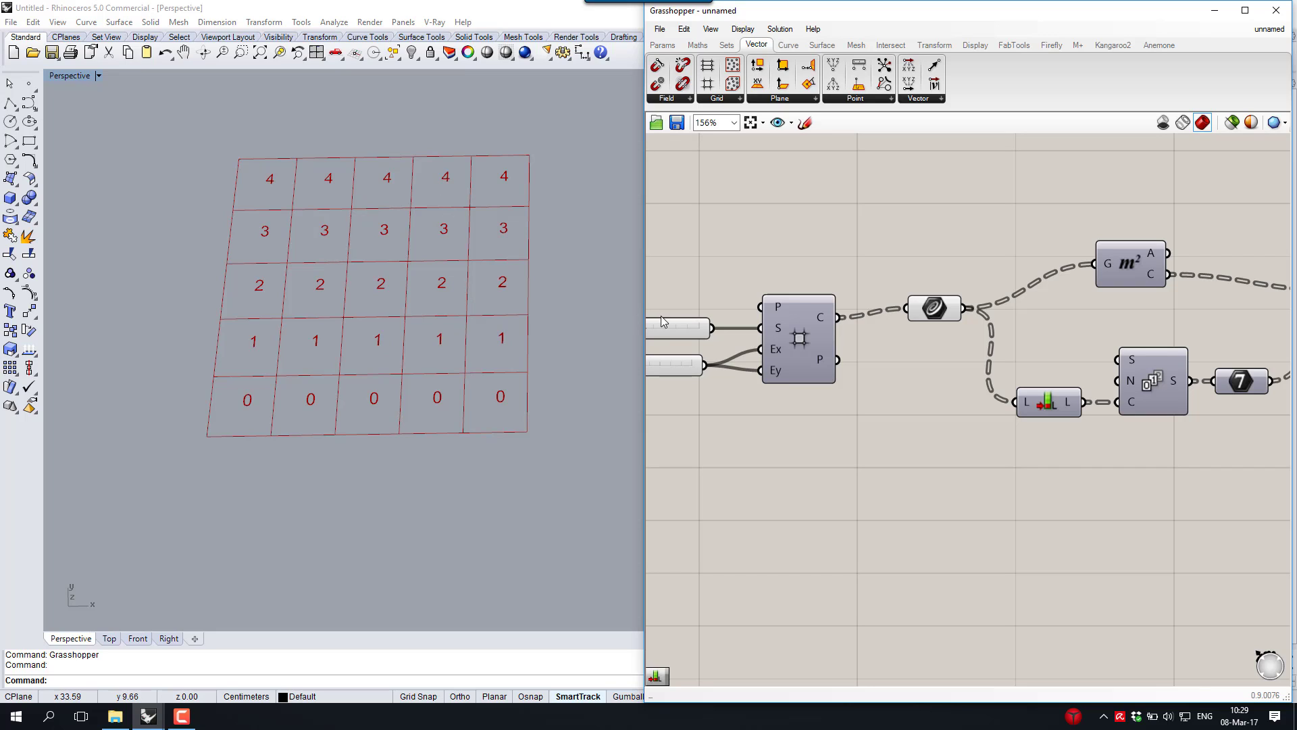
Add a Flip Matrix component and route the square grid's cells output through it into the Curve parameter
click(726, 45)
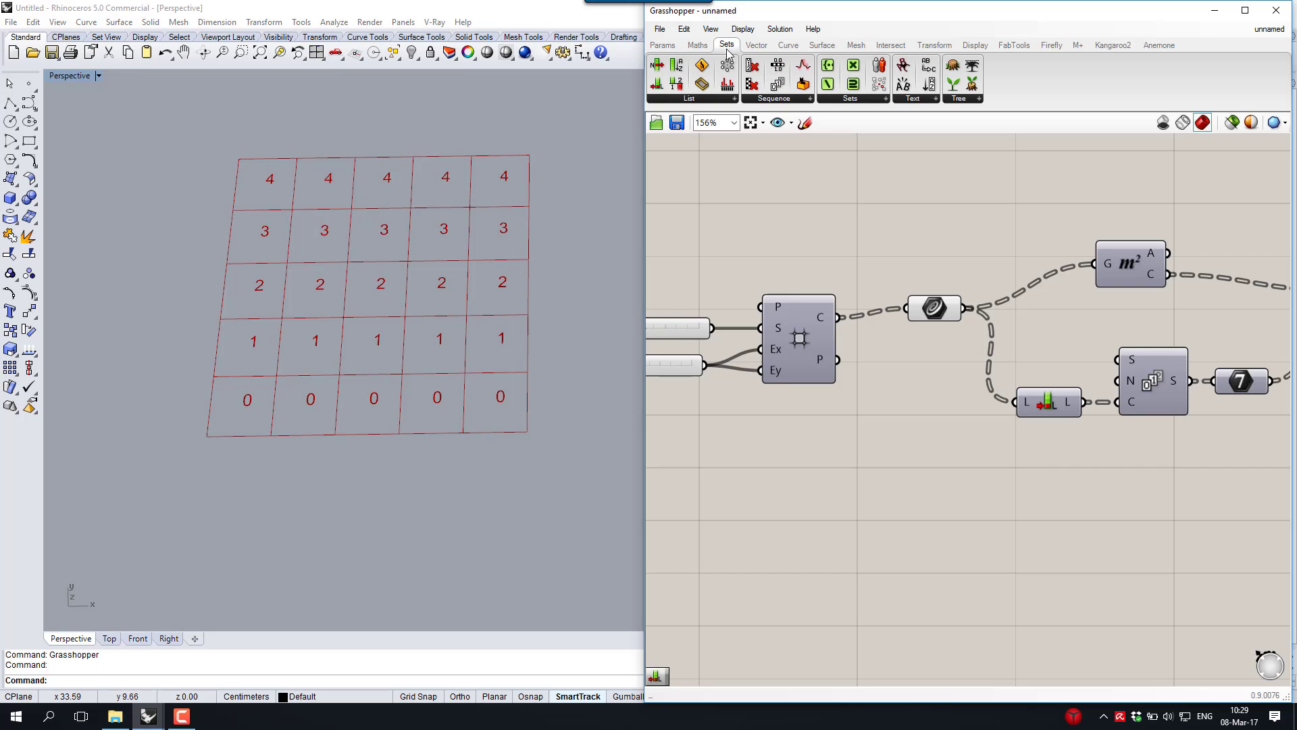
click(958, 98)
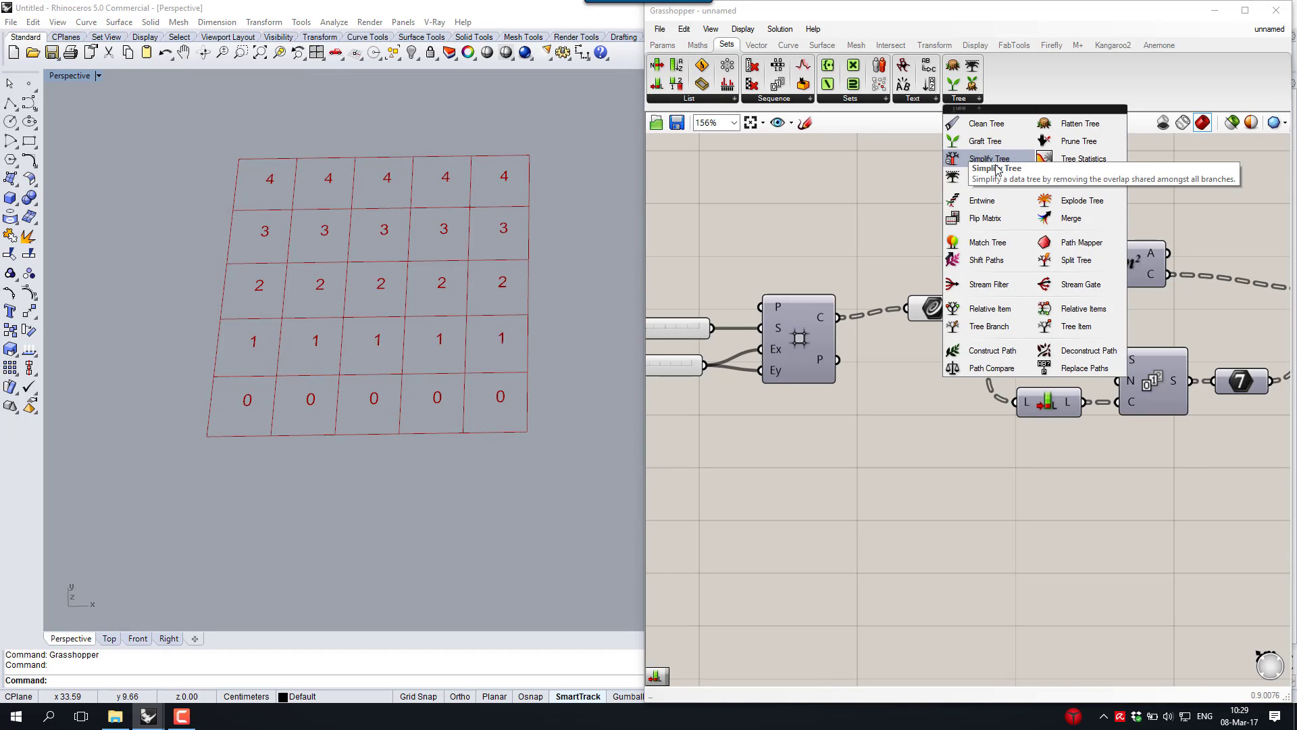
click(979, 220)
click(856, 223)
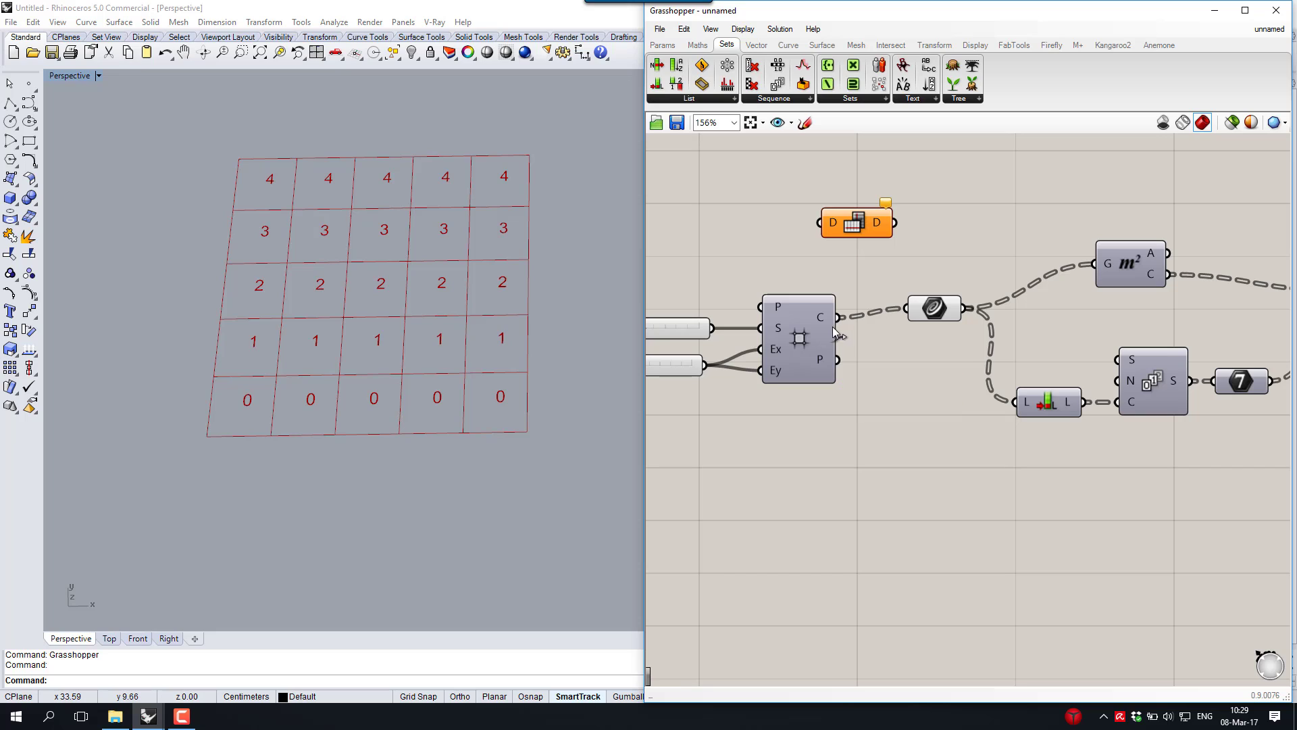
mouse_move(827, 333)
drag(838, 318, 906, 309)
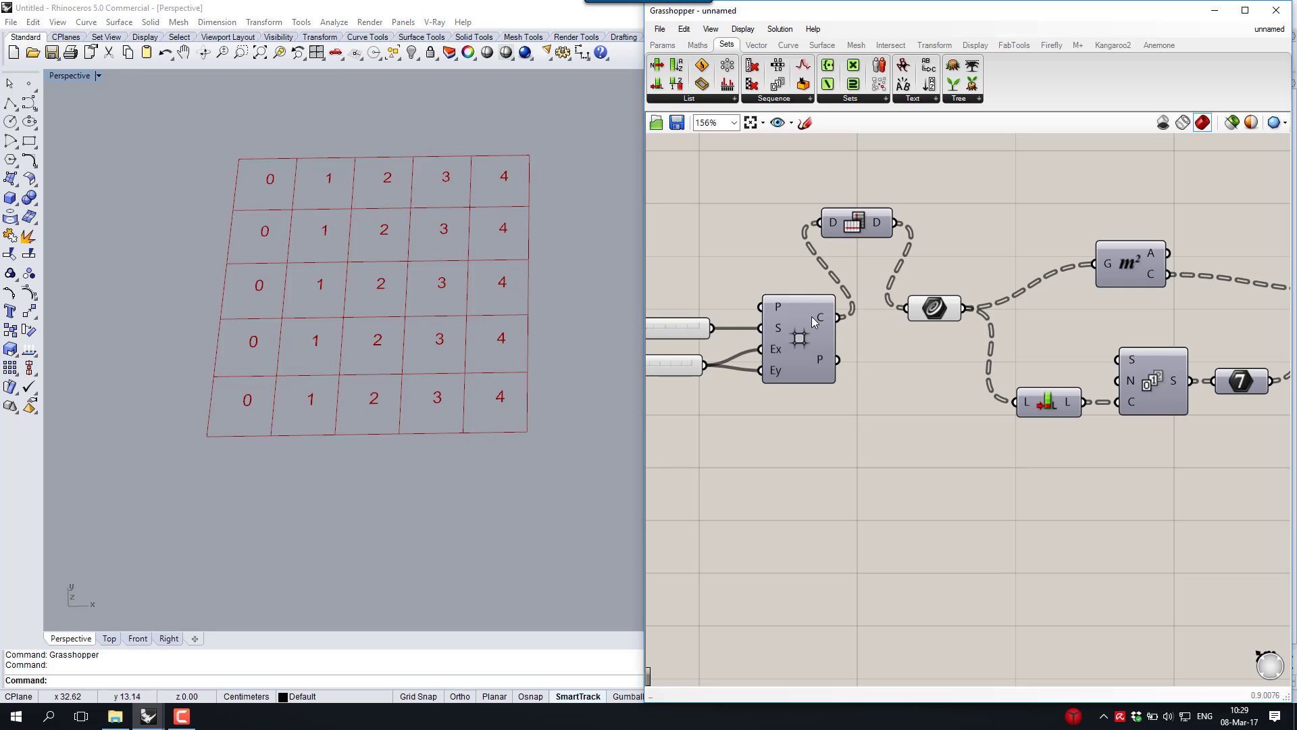
drag(839, 318, 906, 309)
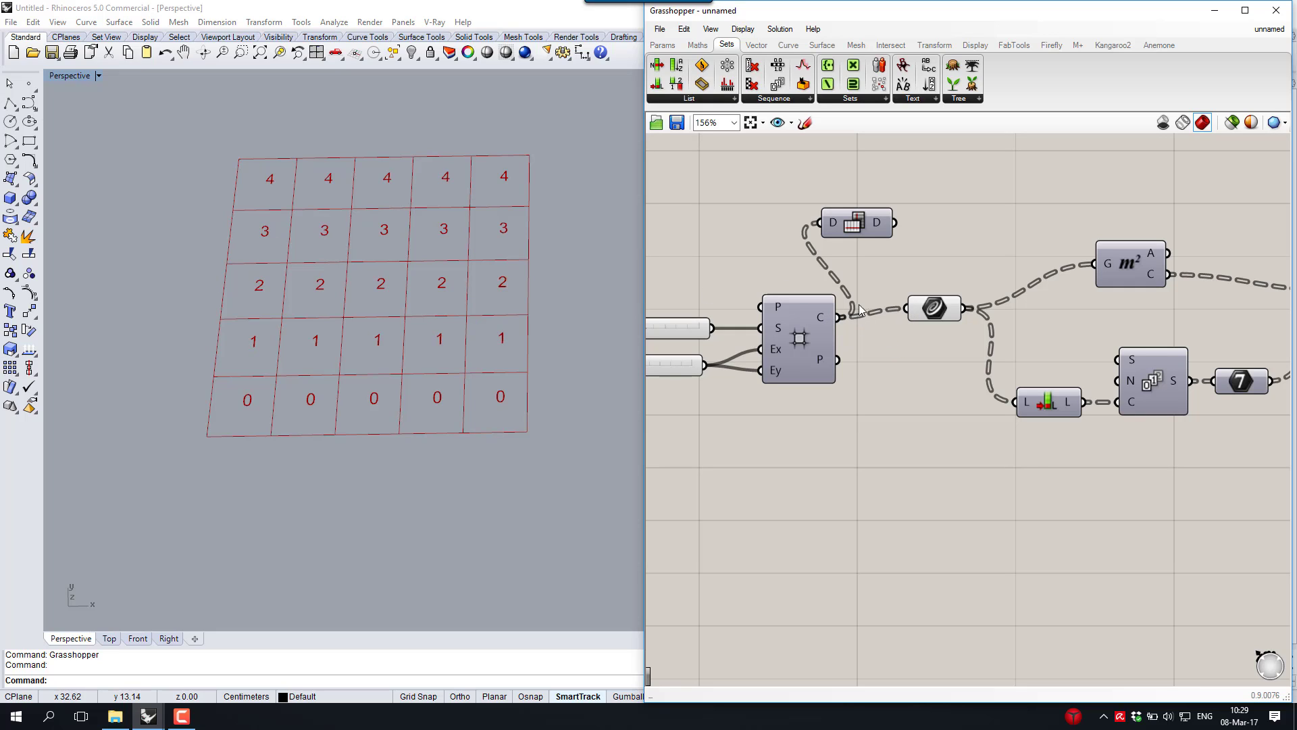
drag(895, 222, 907, 308)
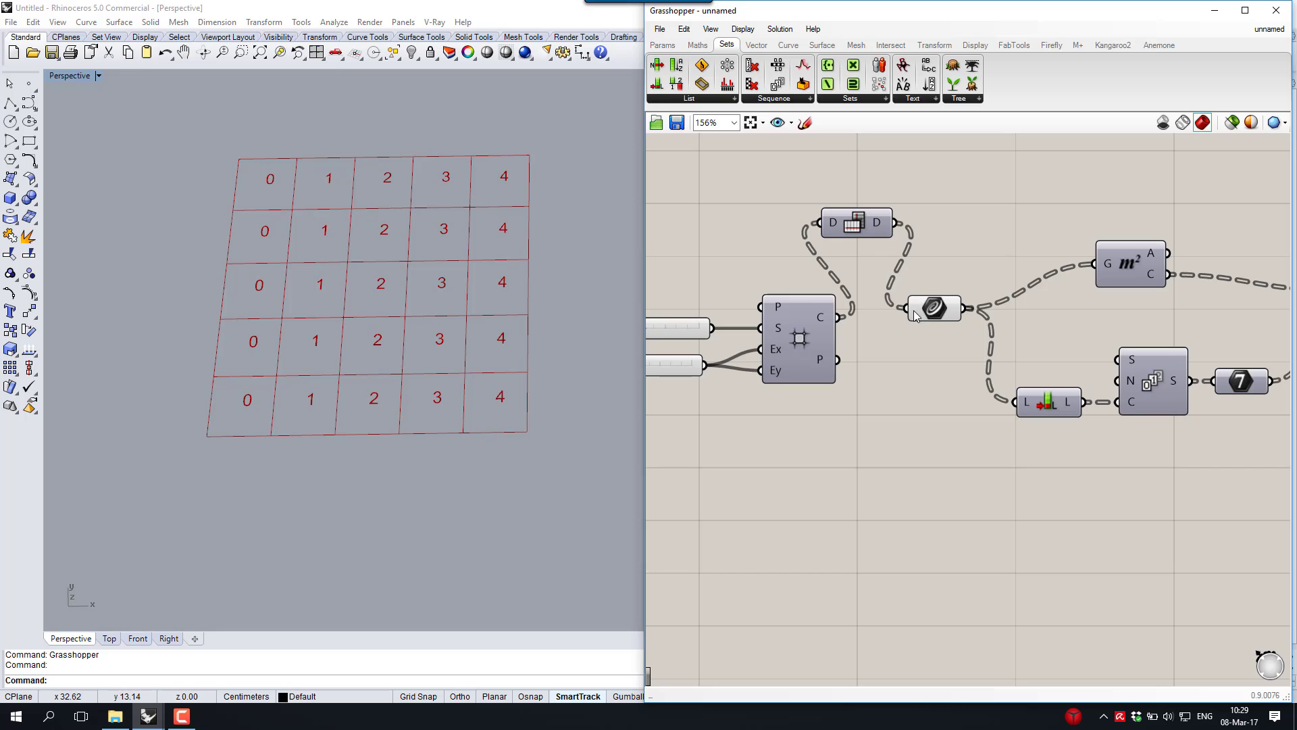
Flatten the Curve parameter and reconnect its input directly to the square grid's cells output
right_click(916, 310)
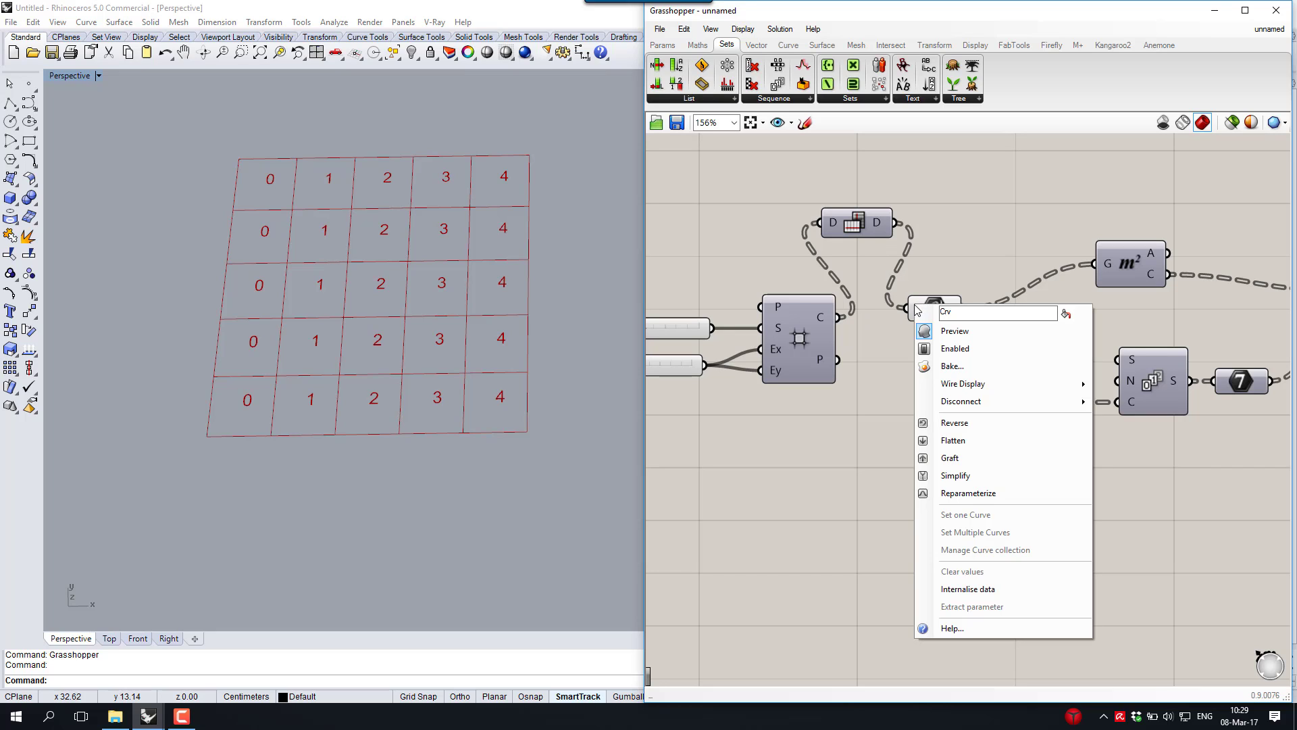
click(963, 442)
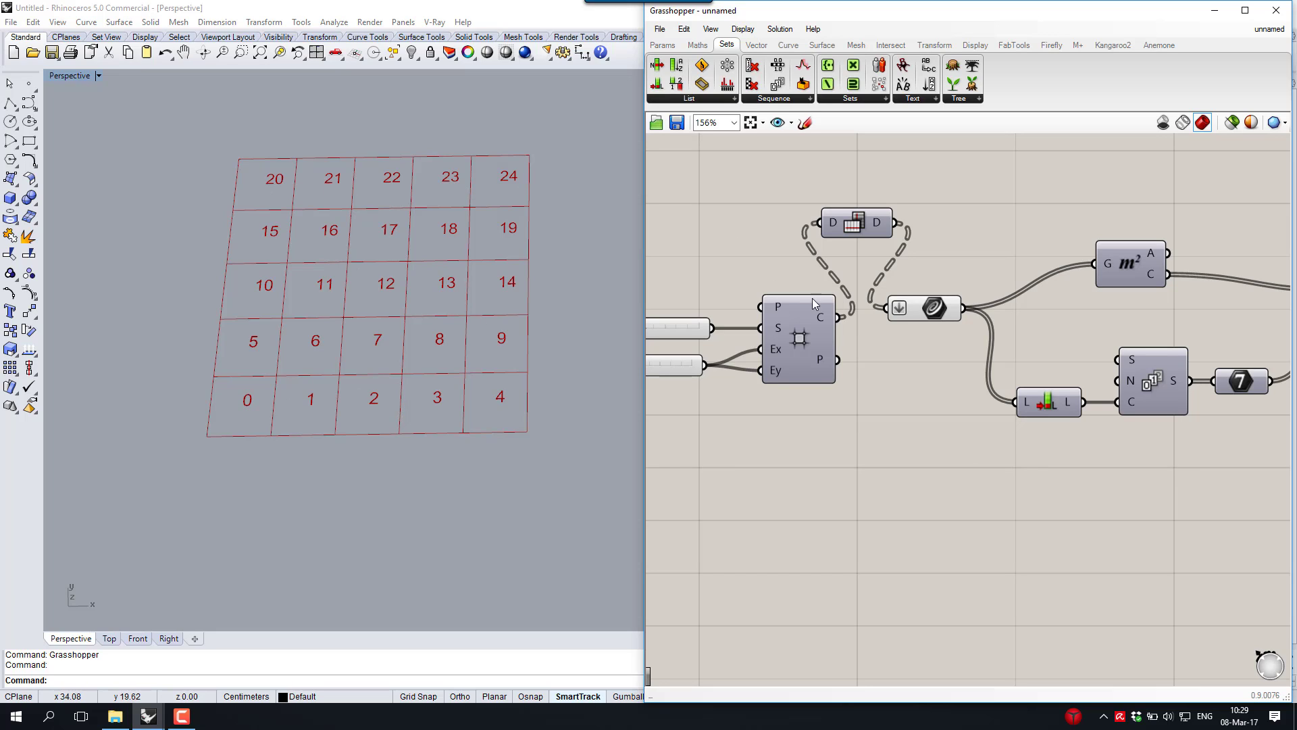
drag(841, 323, 885, 309)
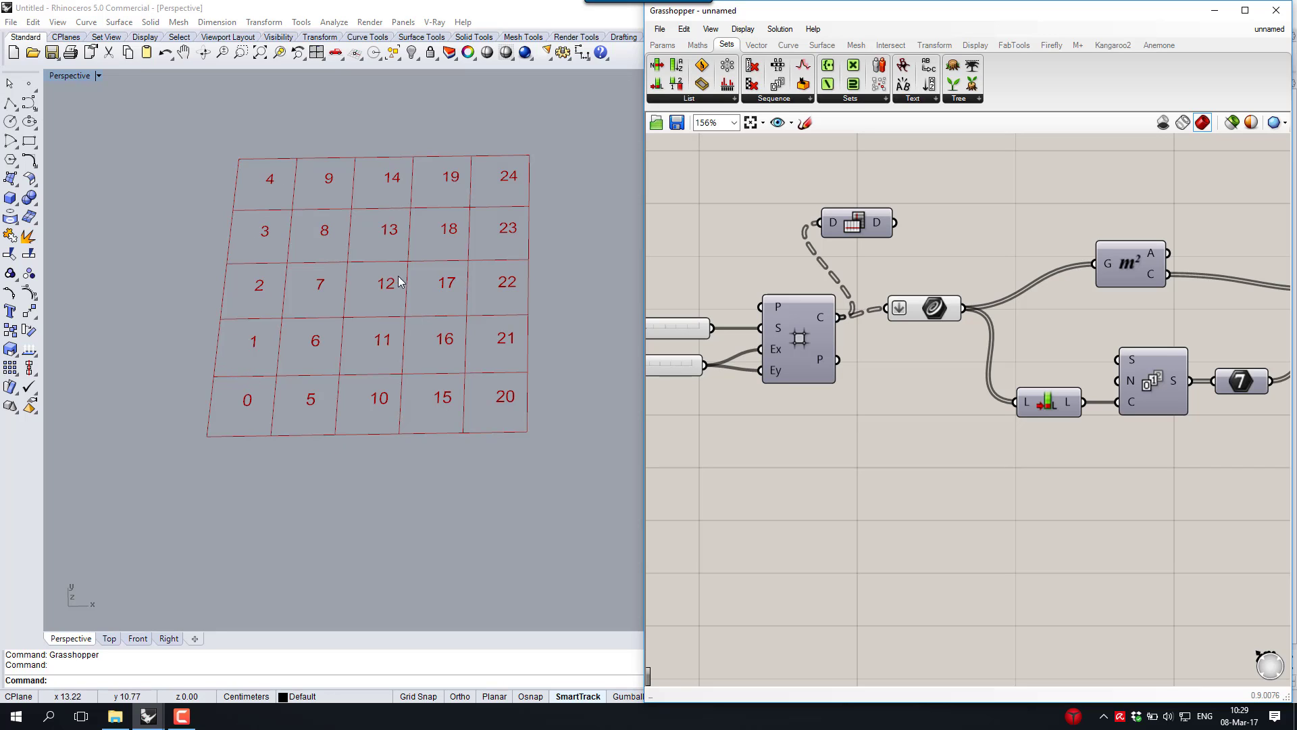
scroll(886, 362, down, 4)
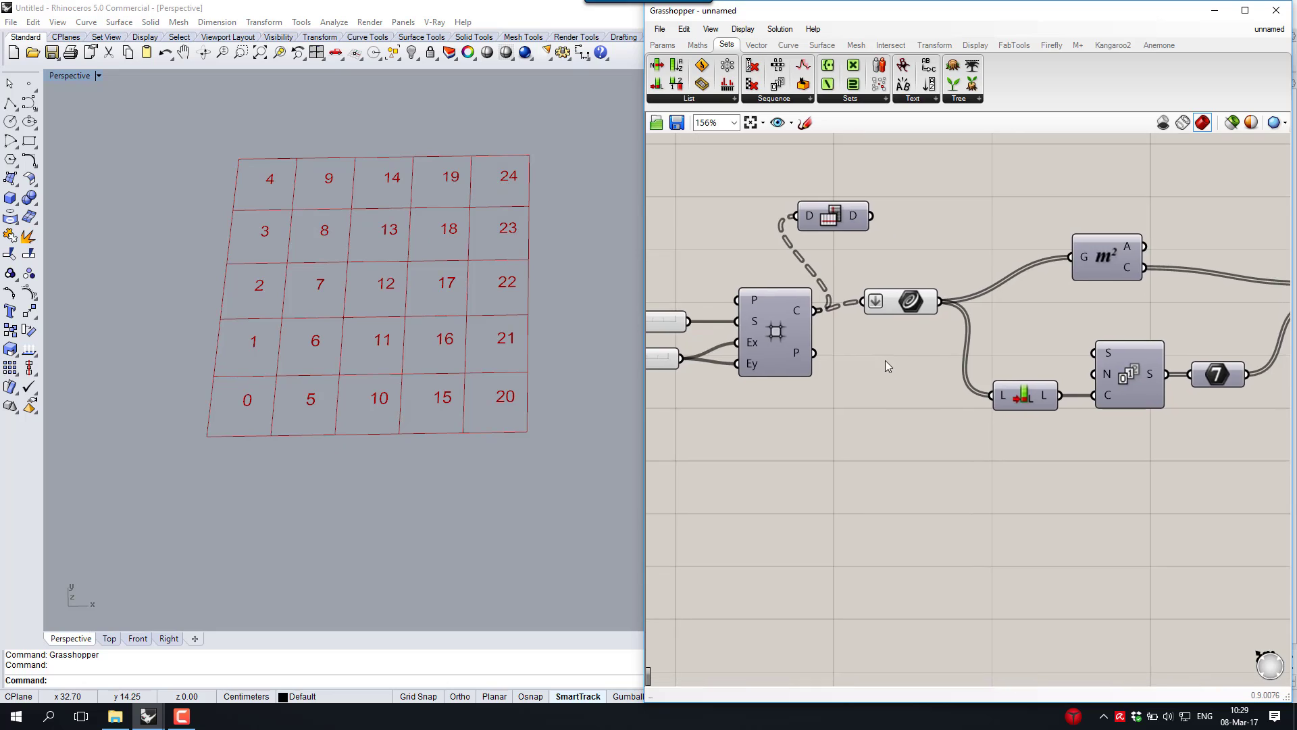
right_drag(937, 365, 946, 345)
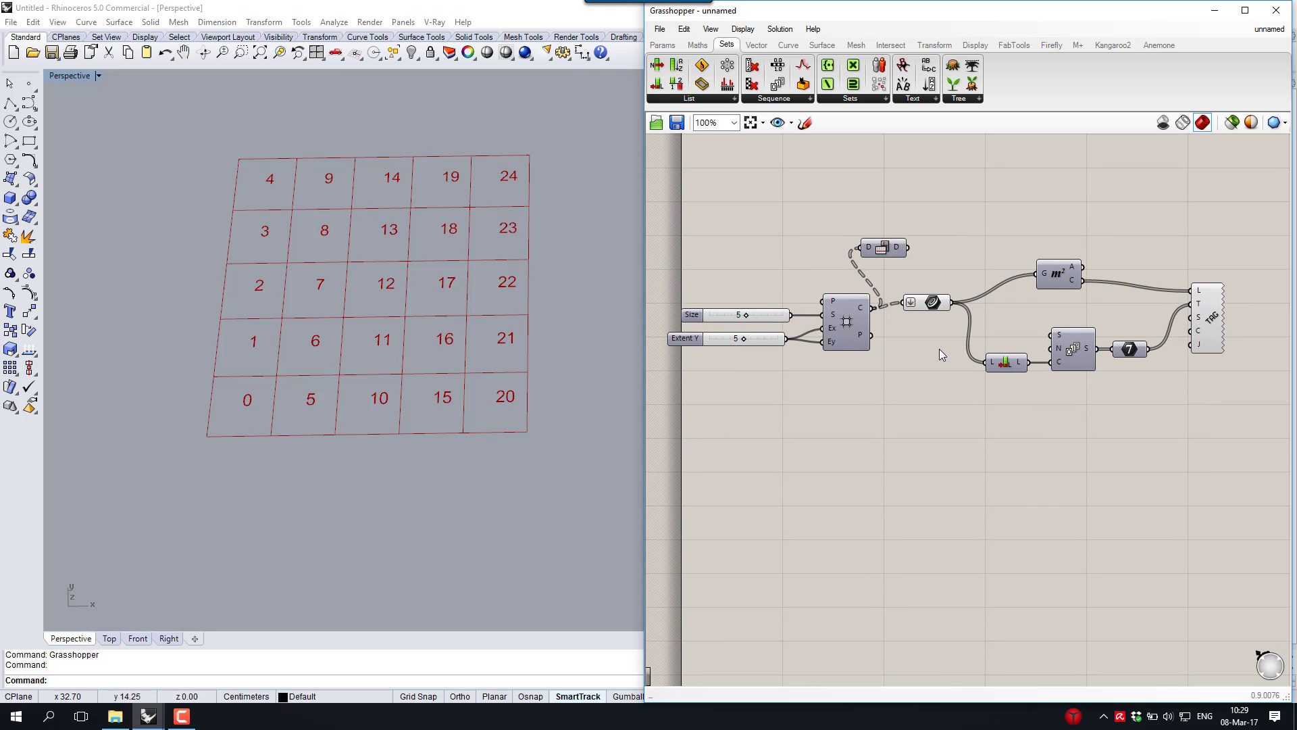